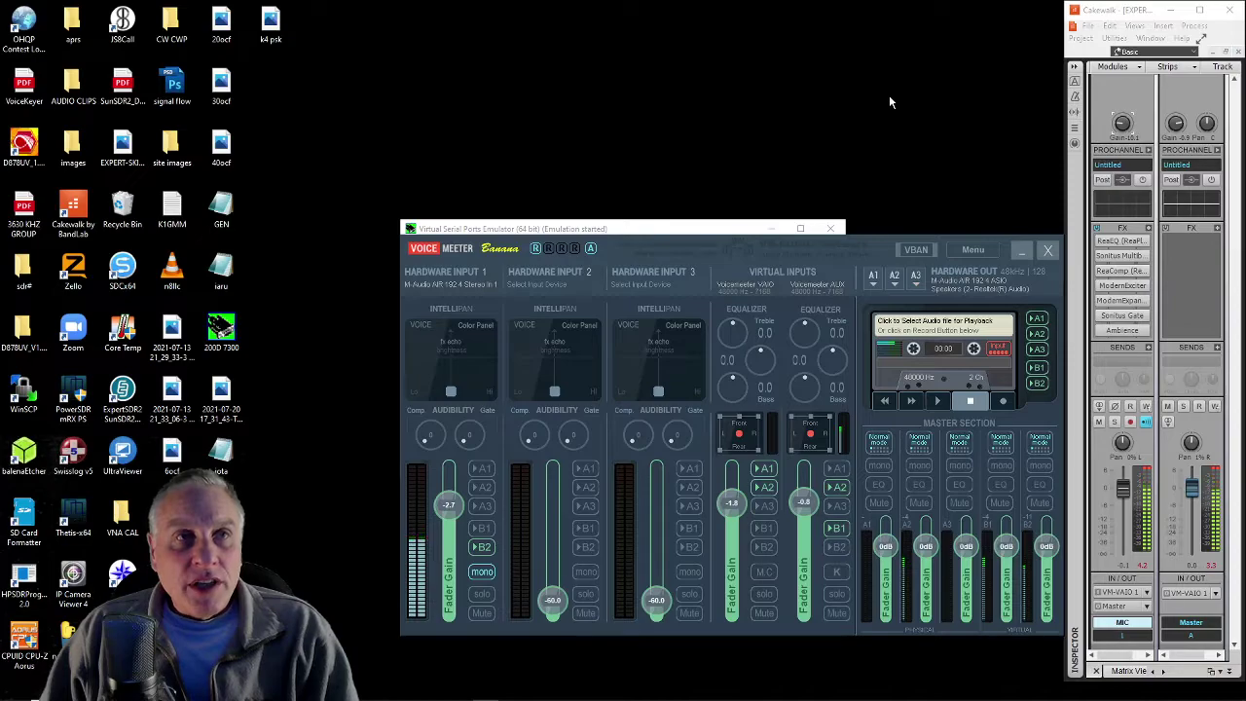
# Open the classic Windows Sound settings from the tray speaker icon and centre the window.
pyautogui.moveTo(890, 698)
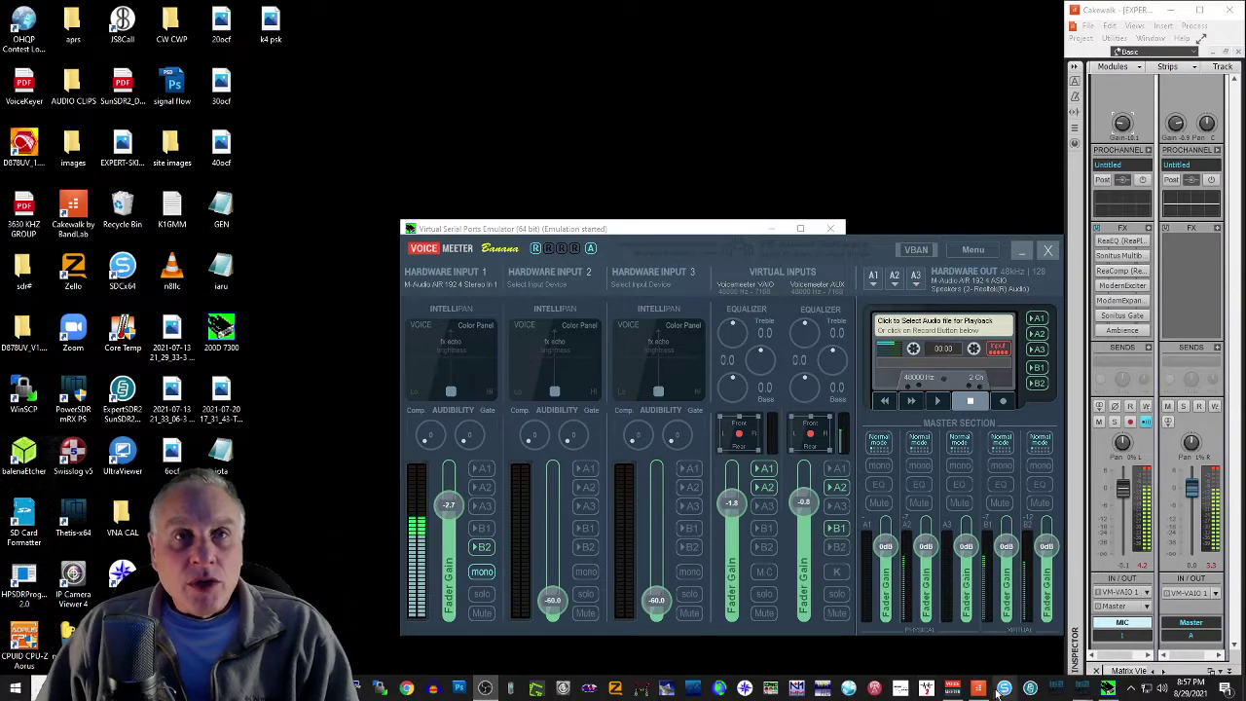
pyautogui.rightClick(1162, 691)
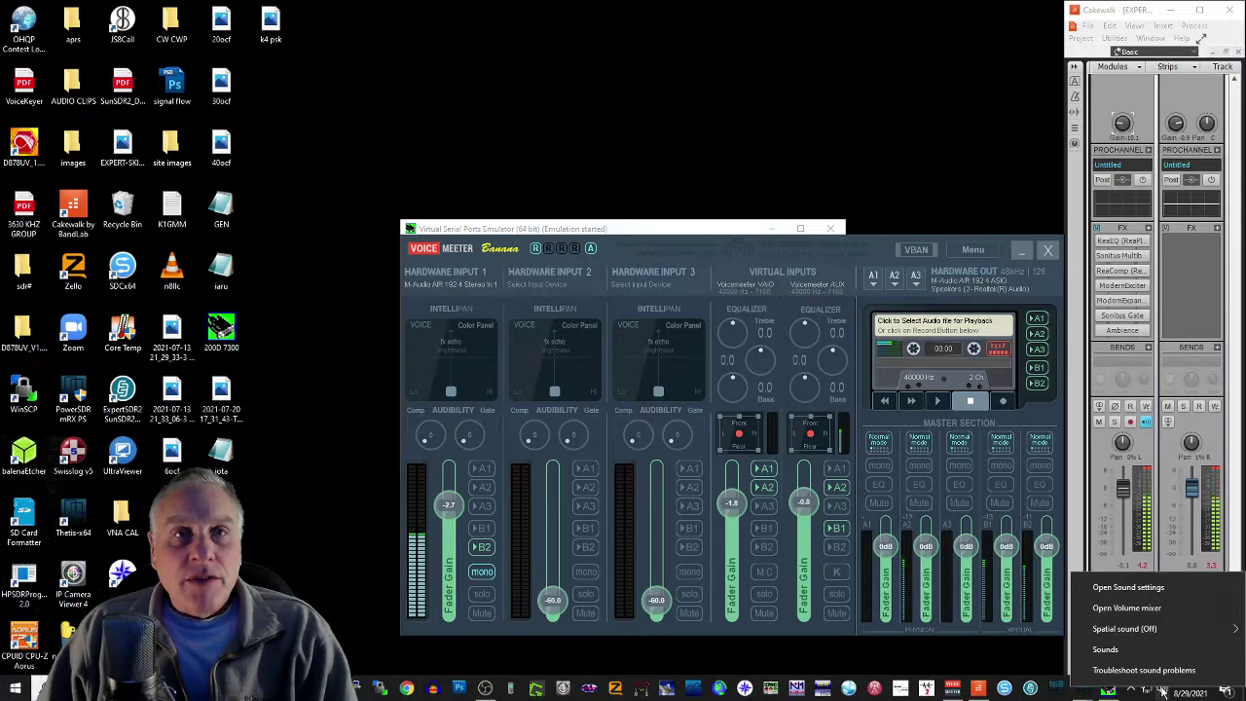
pyautogui.click(1117, 652)
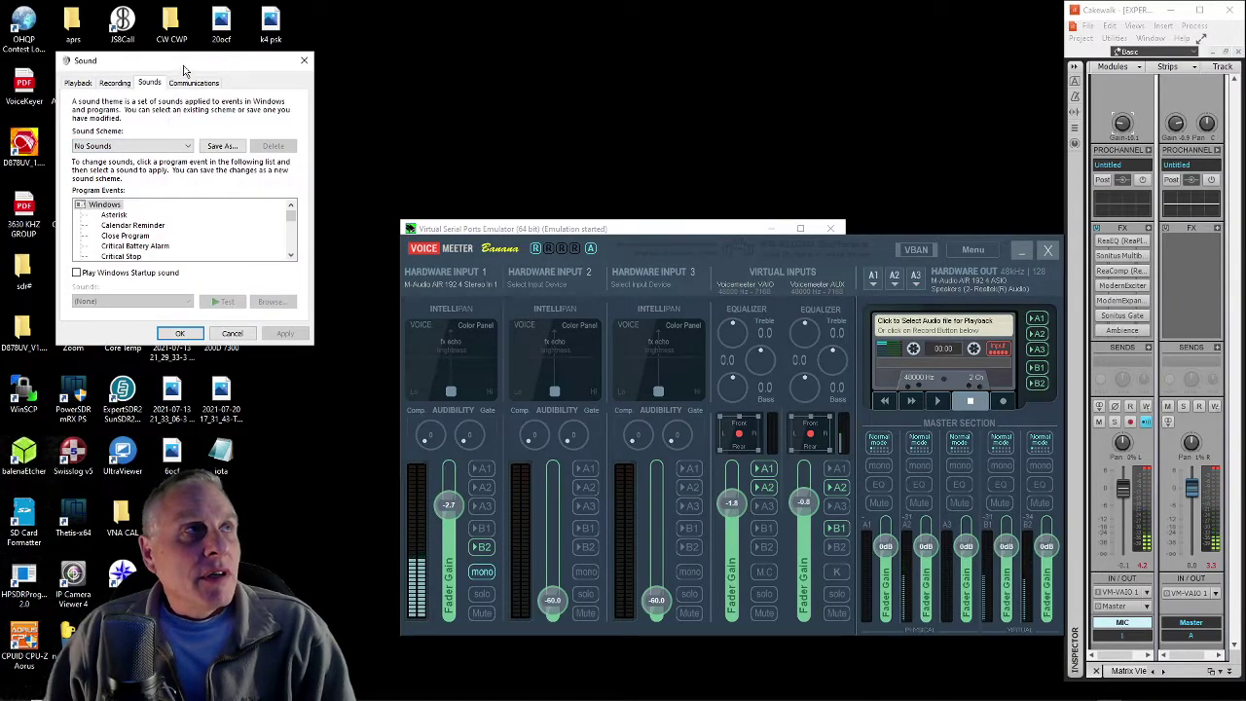
pyautogui.moveTo(184, 66); pyautogui.dragTo(690, 162)
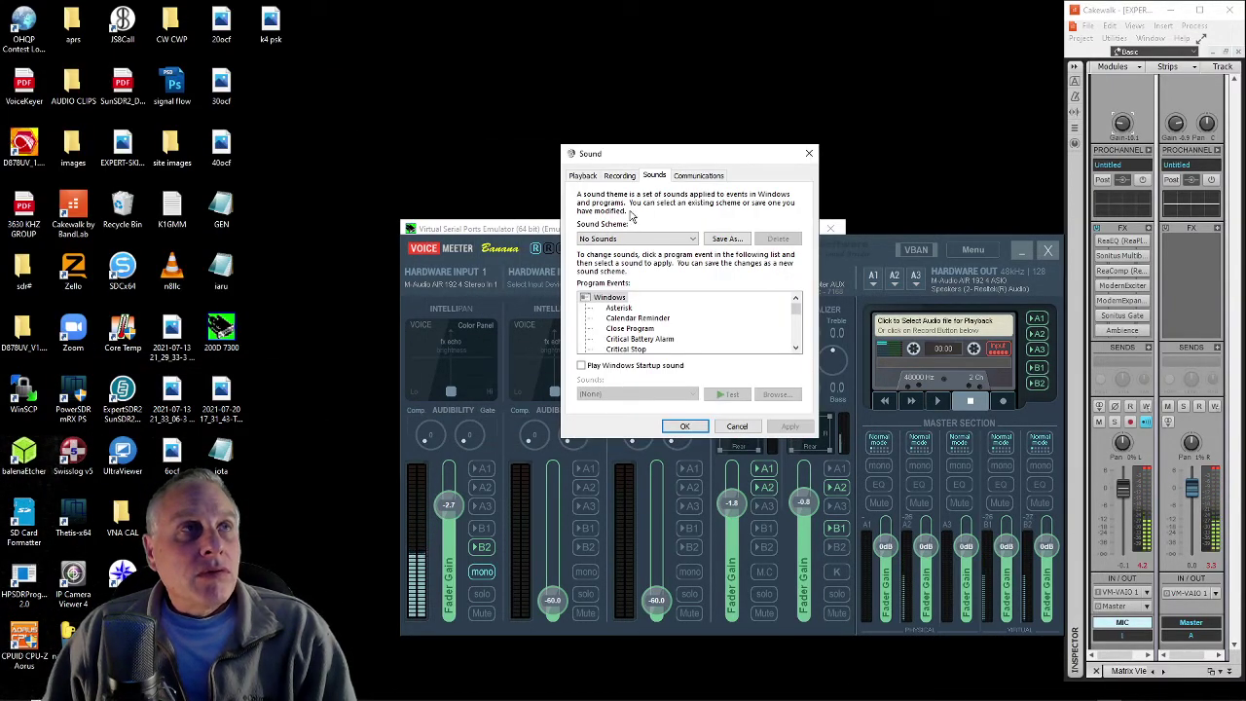
# On the Playback list, bring up the options for the M-Audio AIR 192 4 speakers.
pyautogui.click(584, 176)
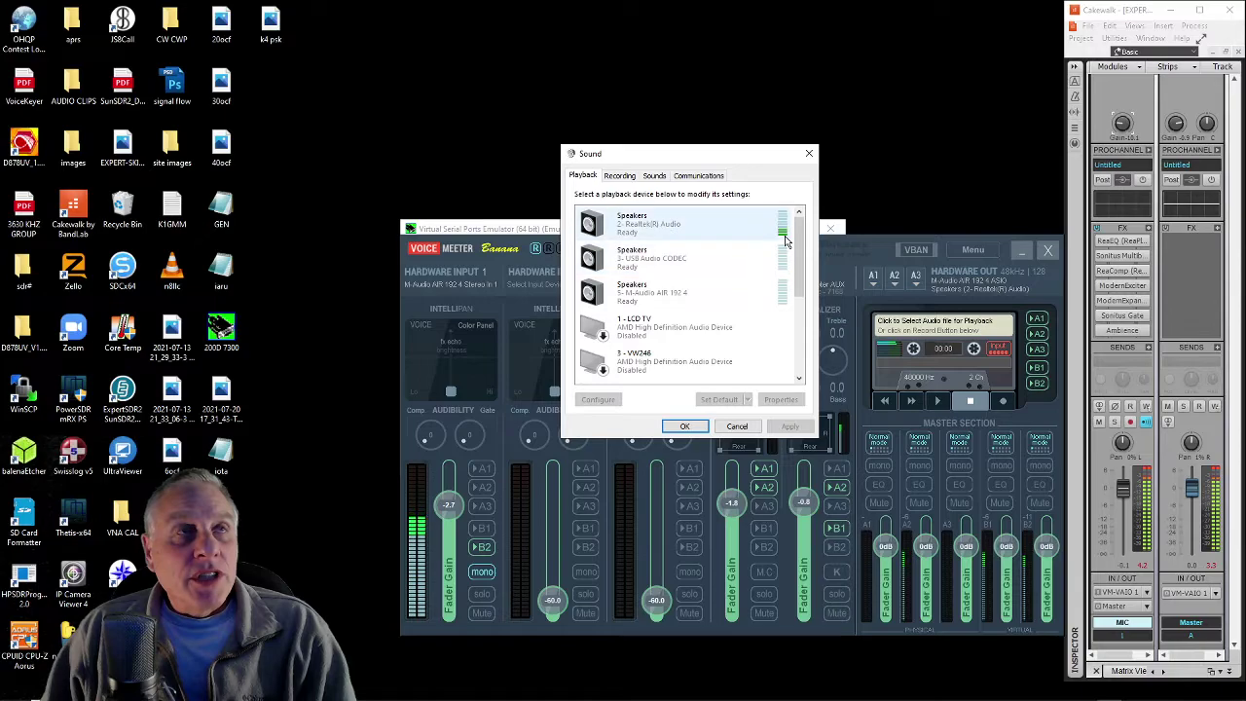
pyautogui.moveTo(801, 249); pyautogui.dragTo(805, 263)
pyautogui.rightClick(661, 267)
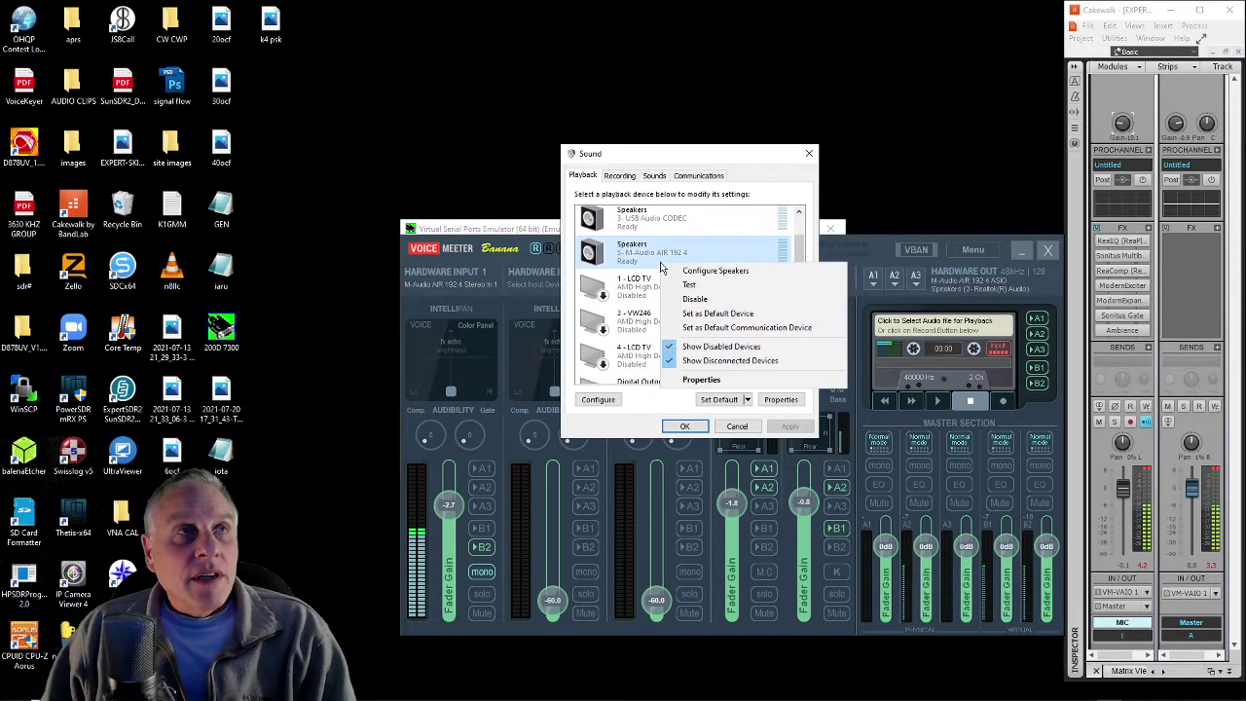
# Give the M-Audio speakers a default format of 24 bit, 48000 Hz (Studio Quality), applied and confirmed.
pyautogui.click(721, 382)
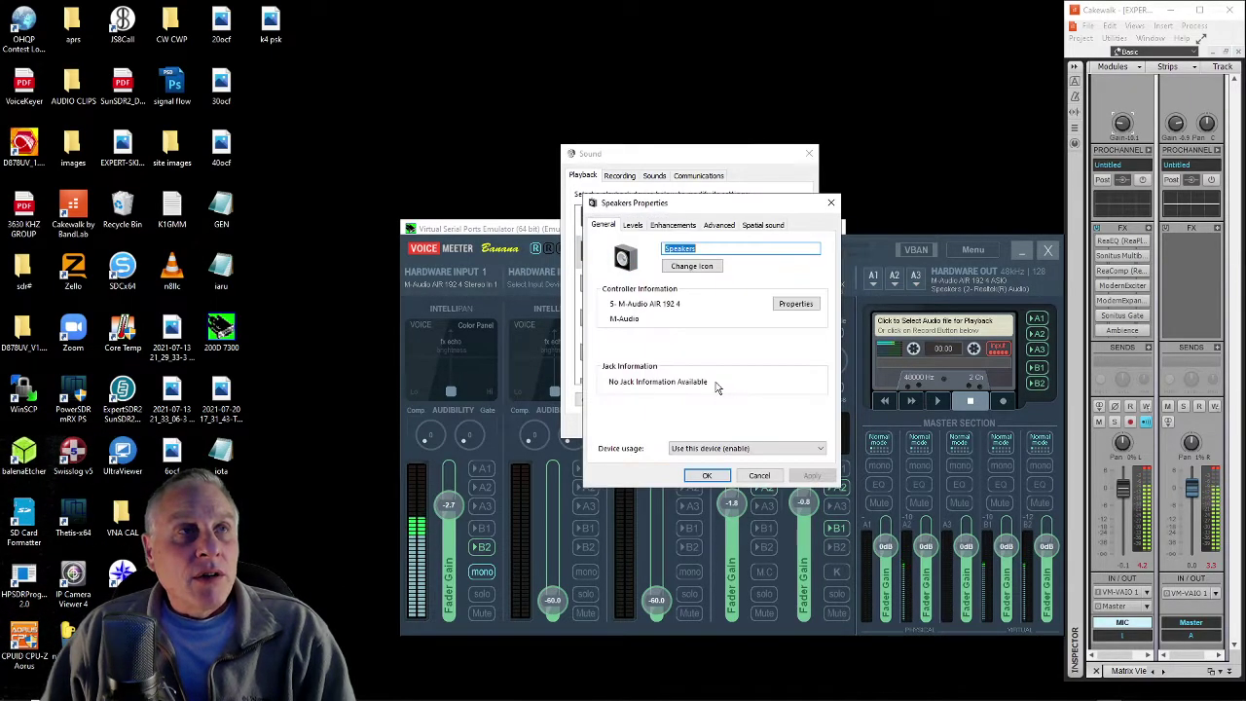
pyautogui.click(720, 226)
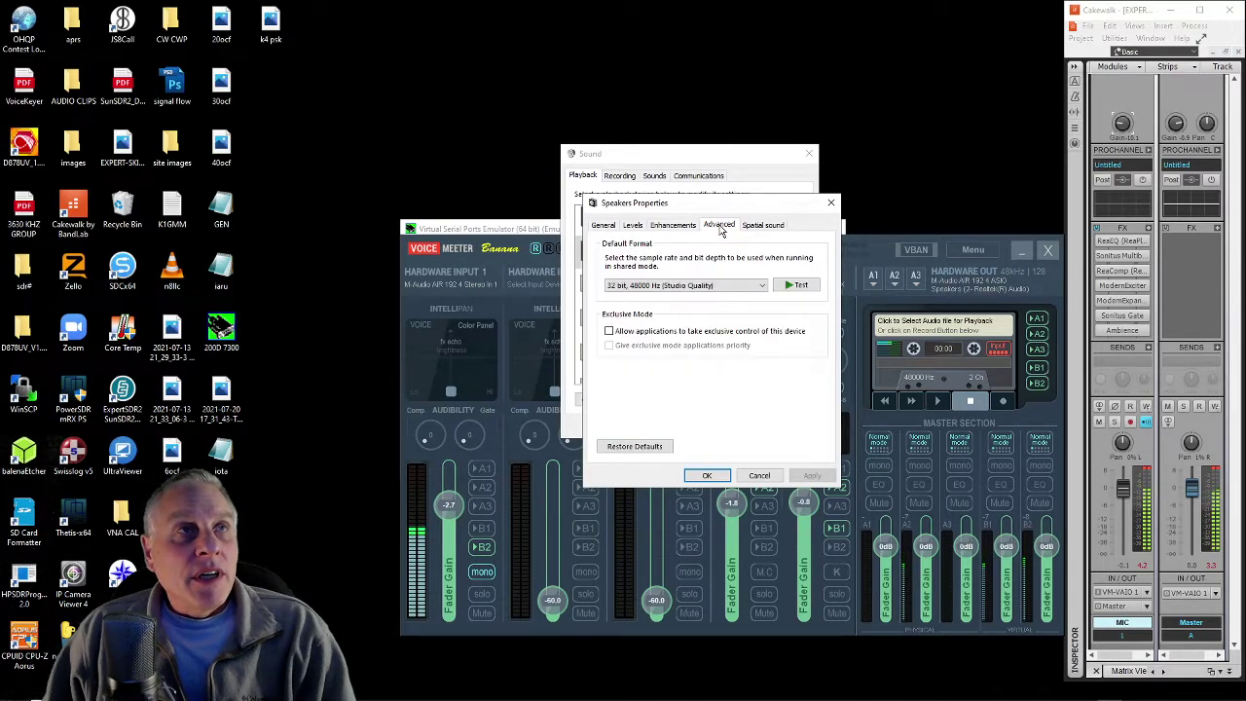
pyautogui.click(678, 286)
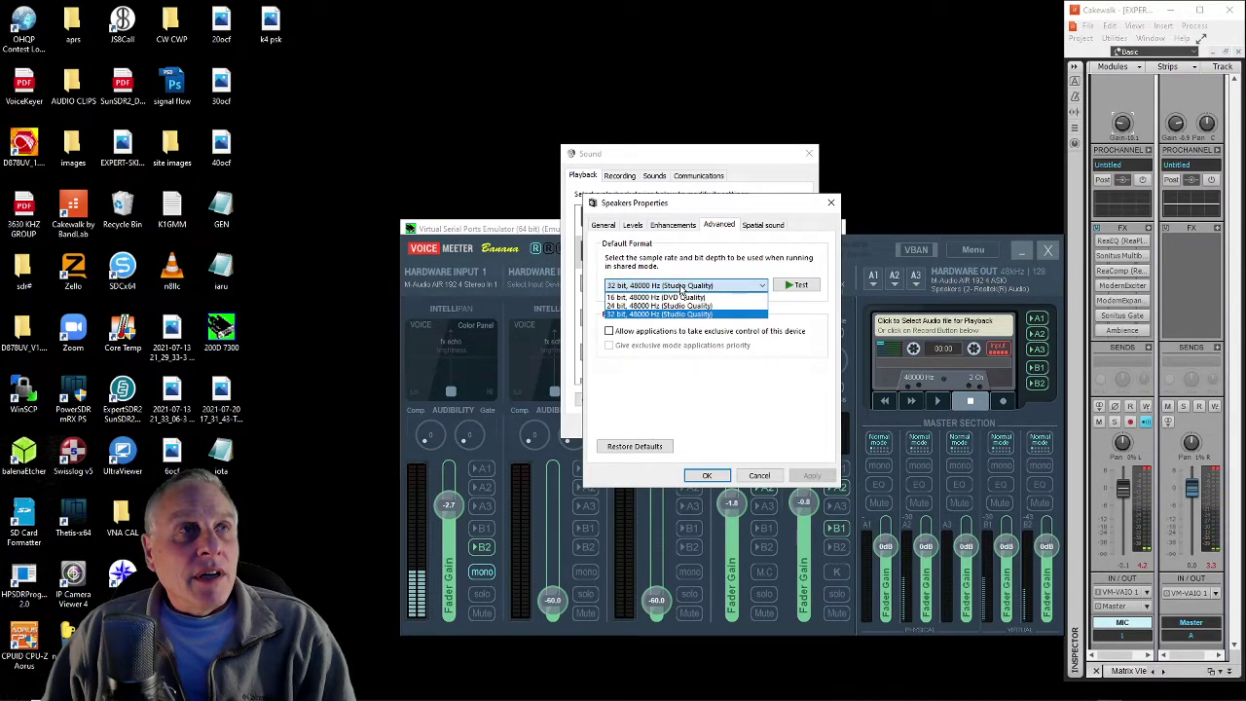
pyautogui.click(660, 306)
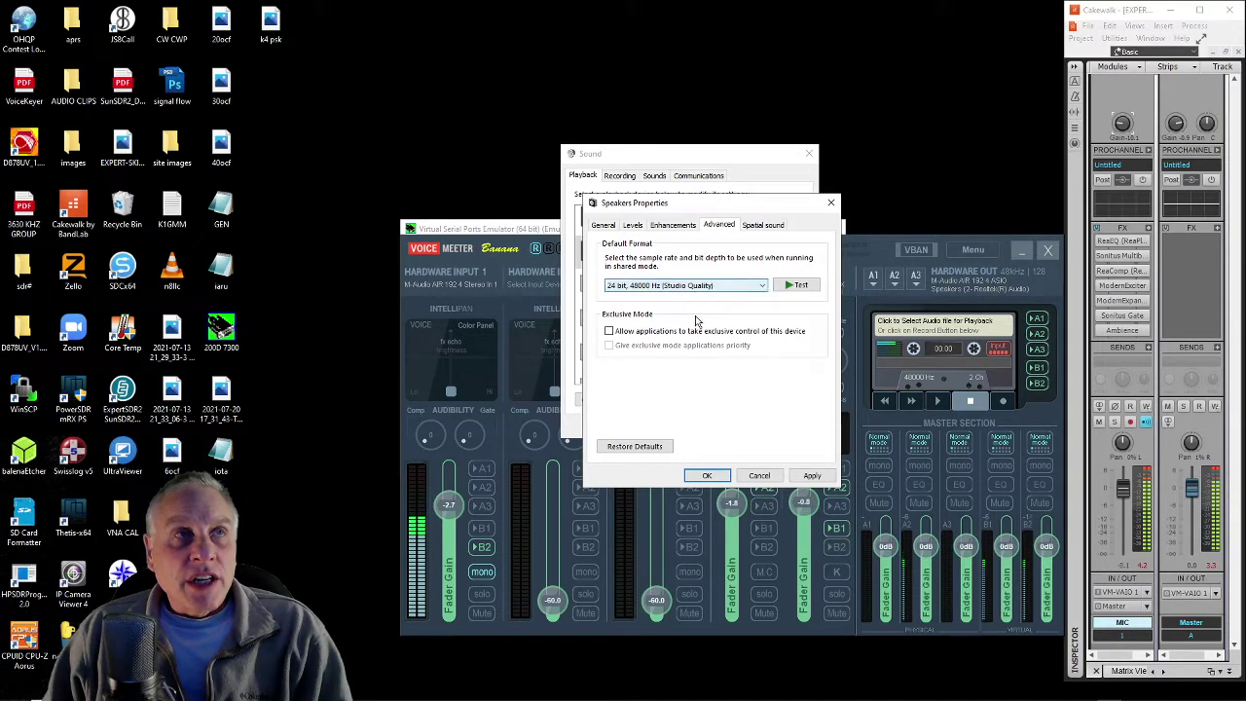
pyautogui.click(809, 477)
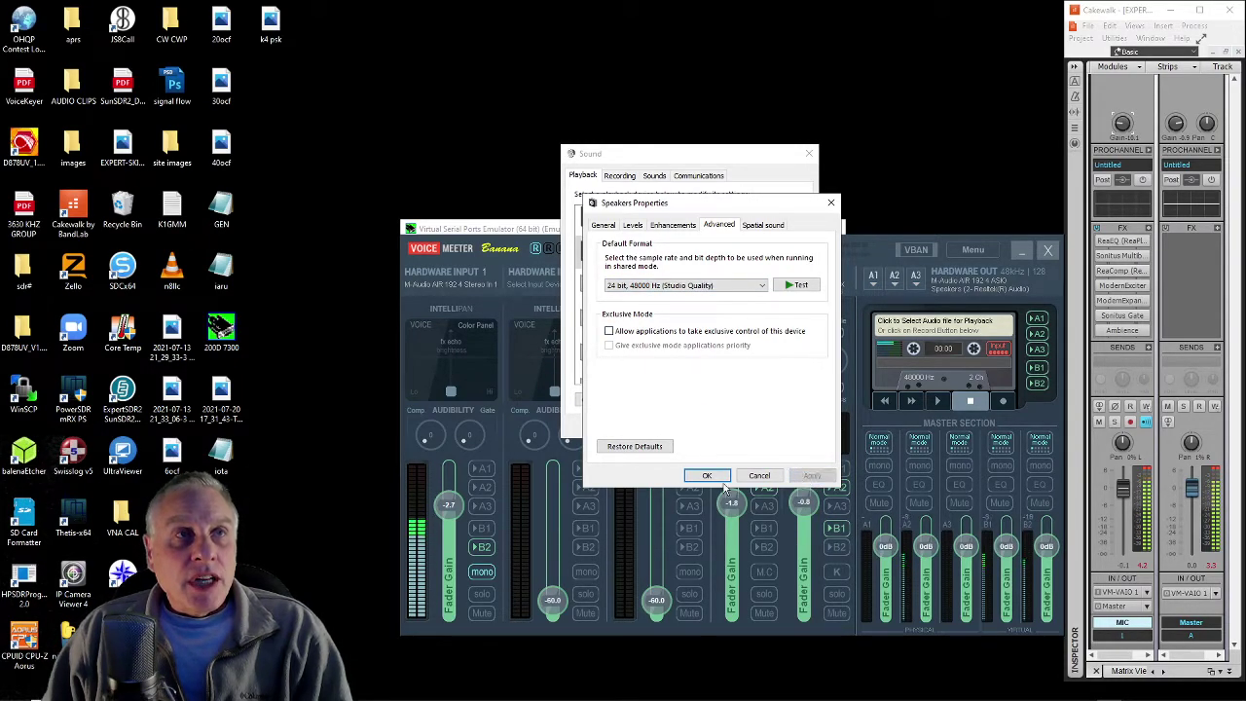
pyautogui.click(713, 477)
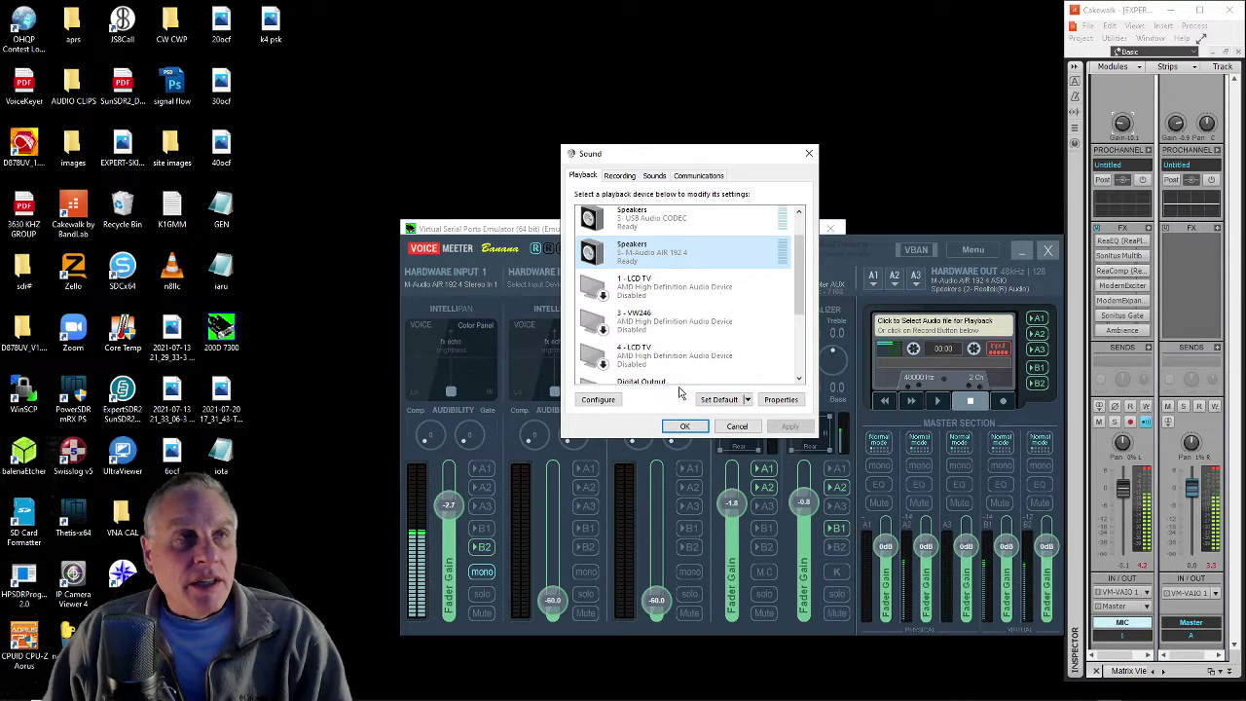
pyautogui.scroll(-3, 711, 299)
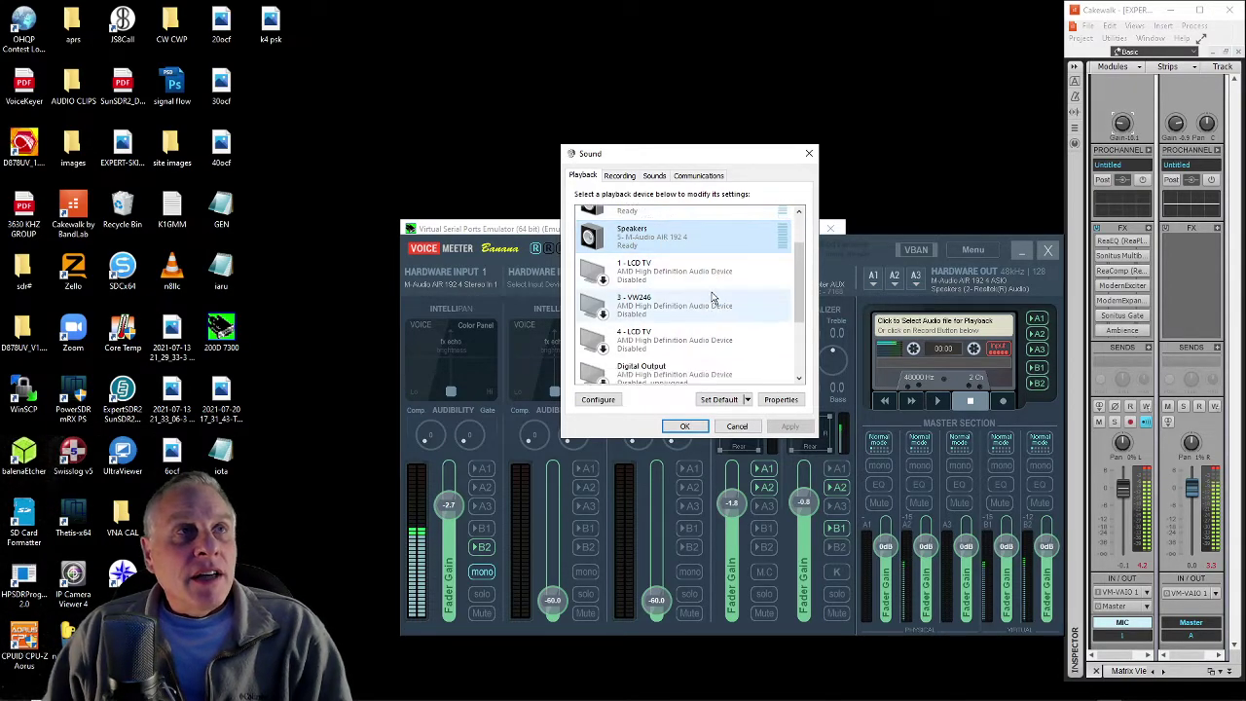
pyautogui.scroll(-1, 709, 303)
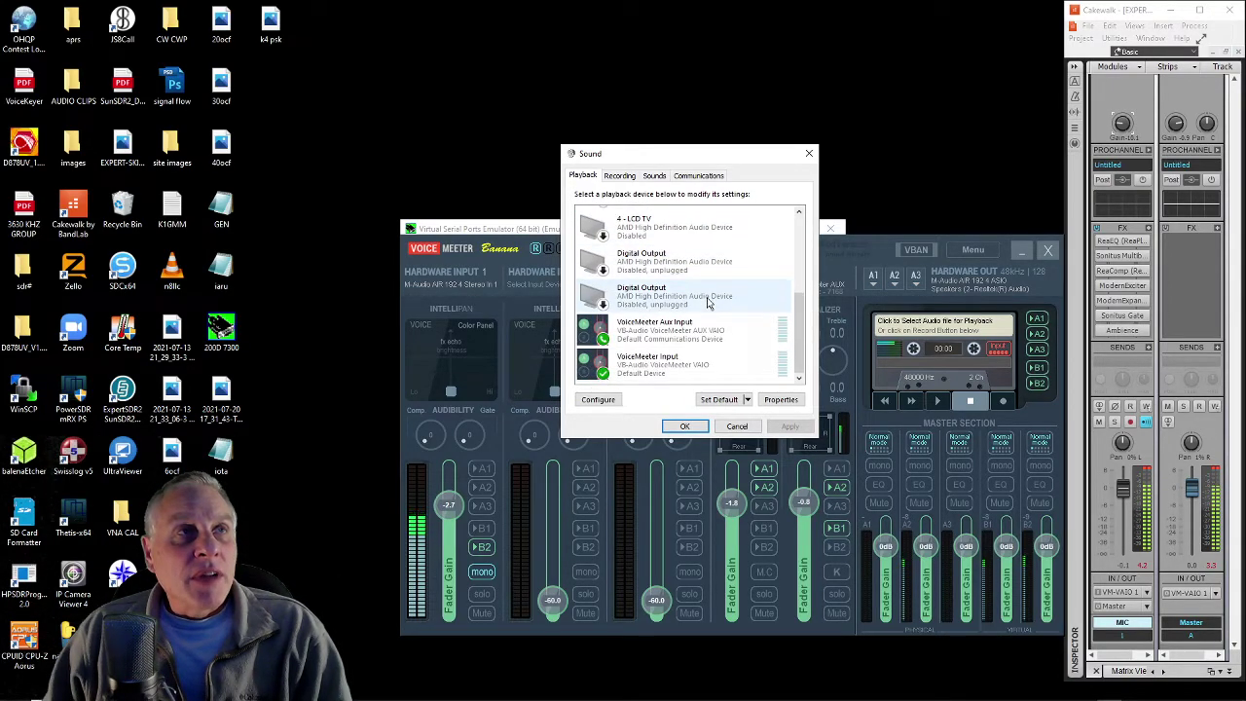
pyautogui.rightClick(646, 376)
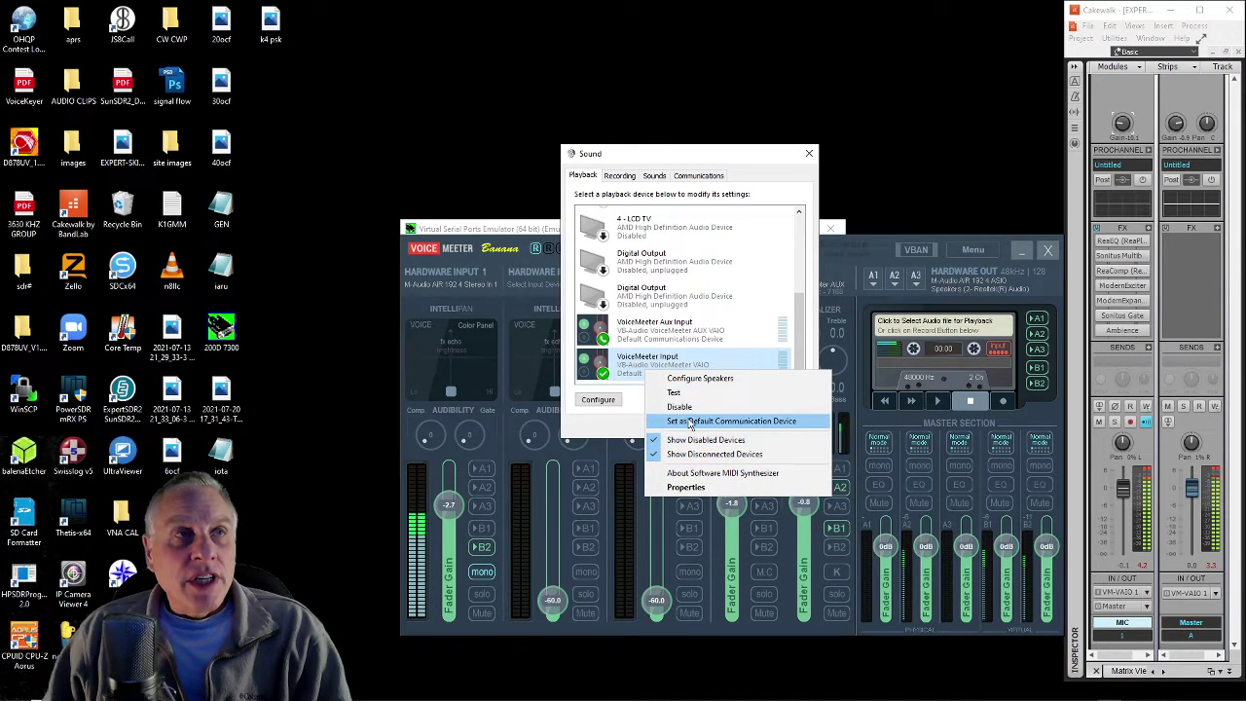
pyautogui.click(638, 400)
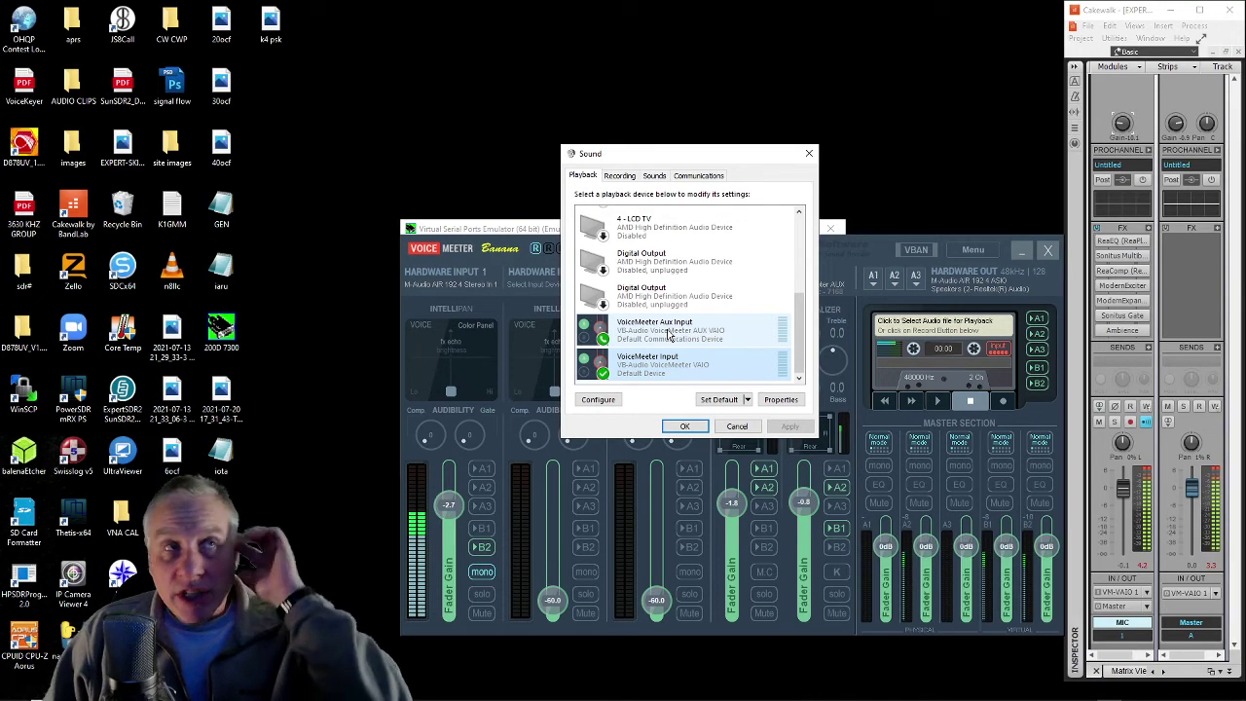
pyautogui.rightClick(670, 336)
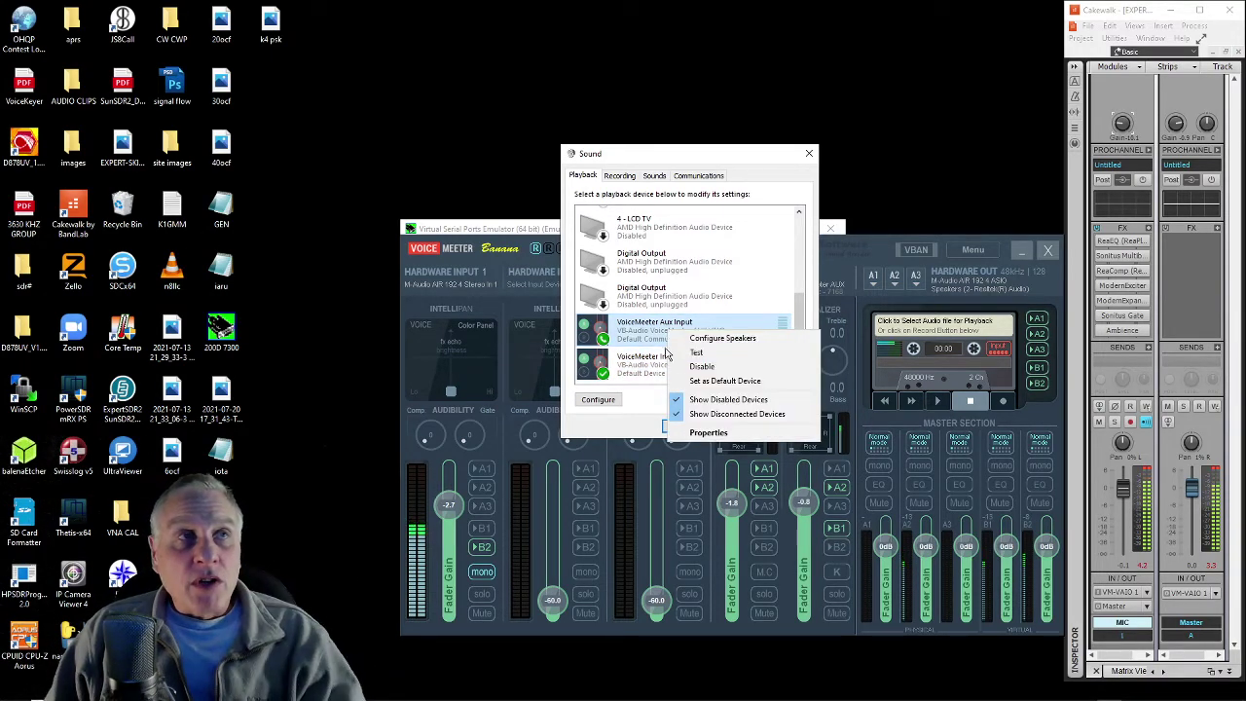
pyautogui.click(639, 405)
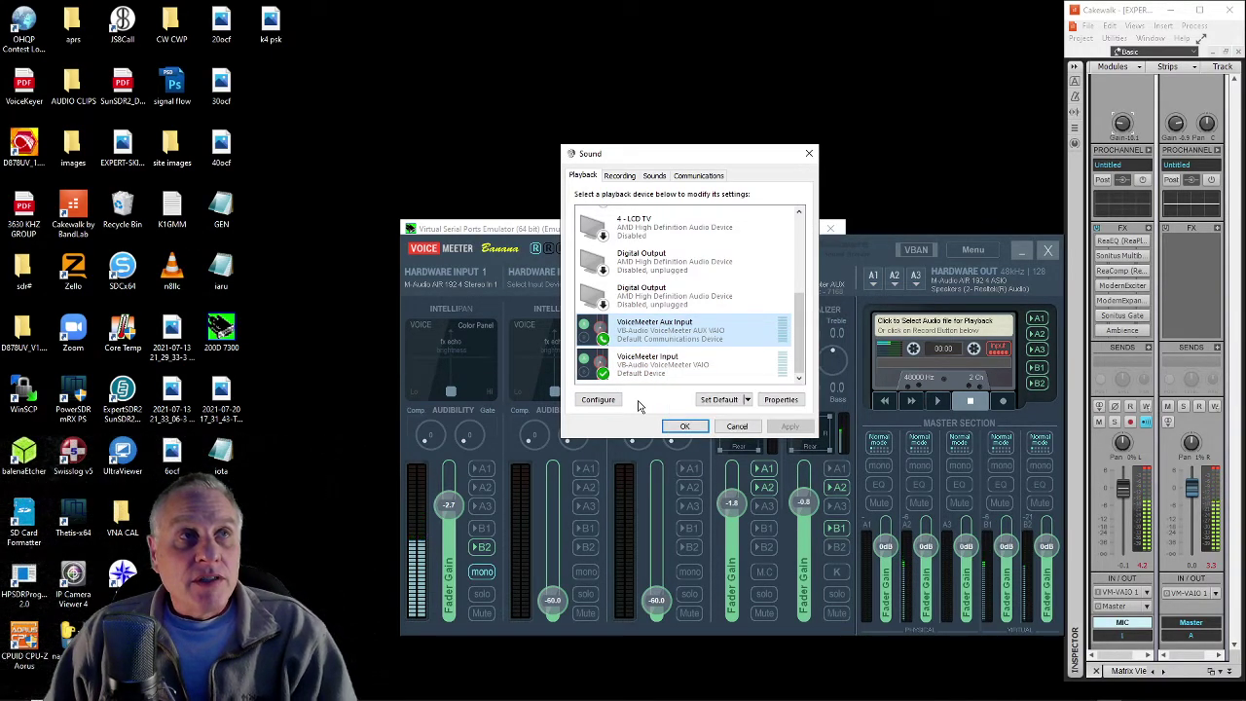
# Show the Recording devices and bring up options for Line 1/2 (M-Audio AIR 192 4).
pyautogui.click(619, 175)
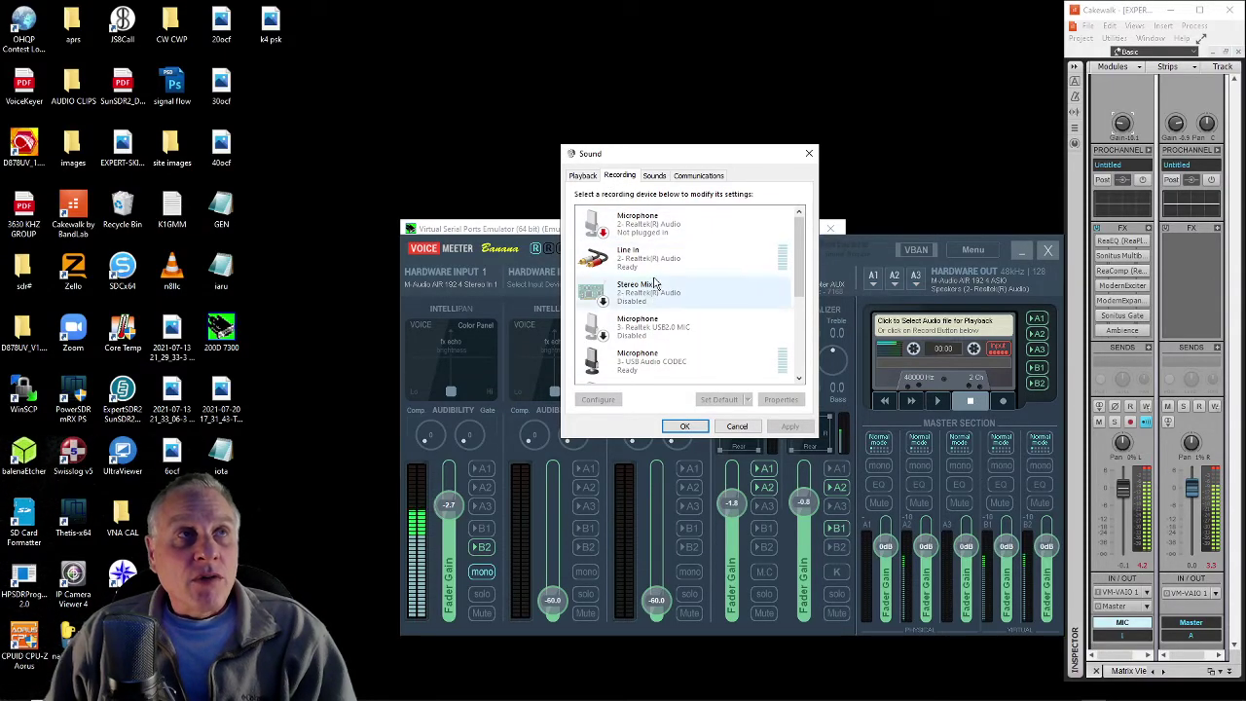
pyautogui.scroll(-2, 672, 280)
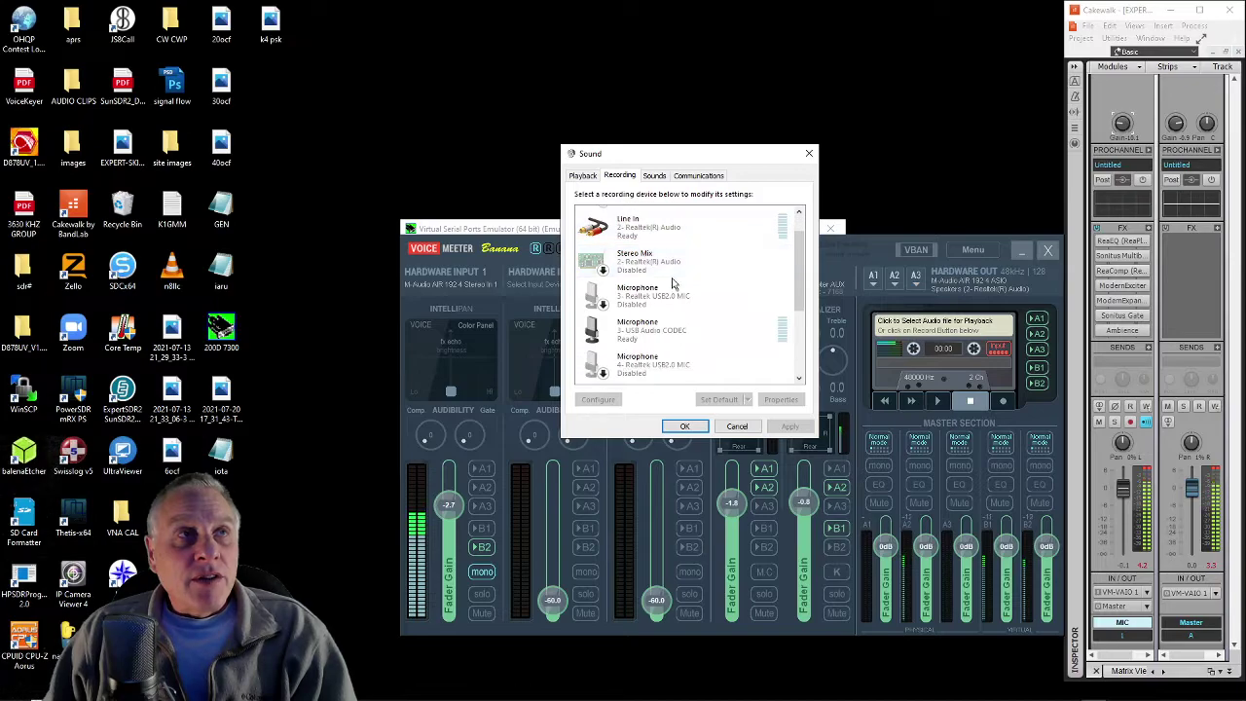
pyautogui.scroll(-1, 672, 283)
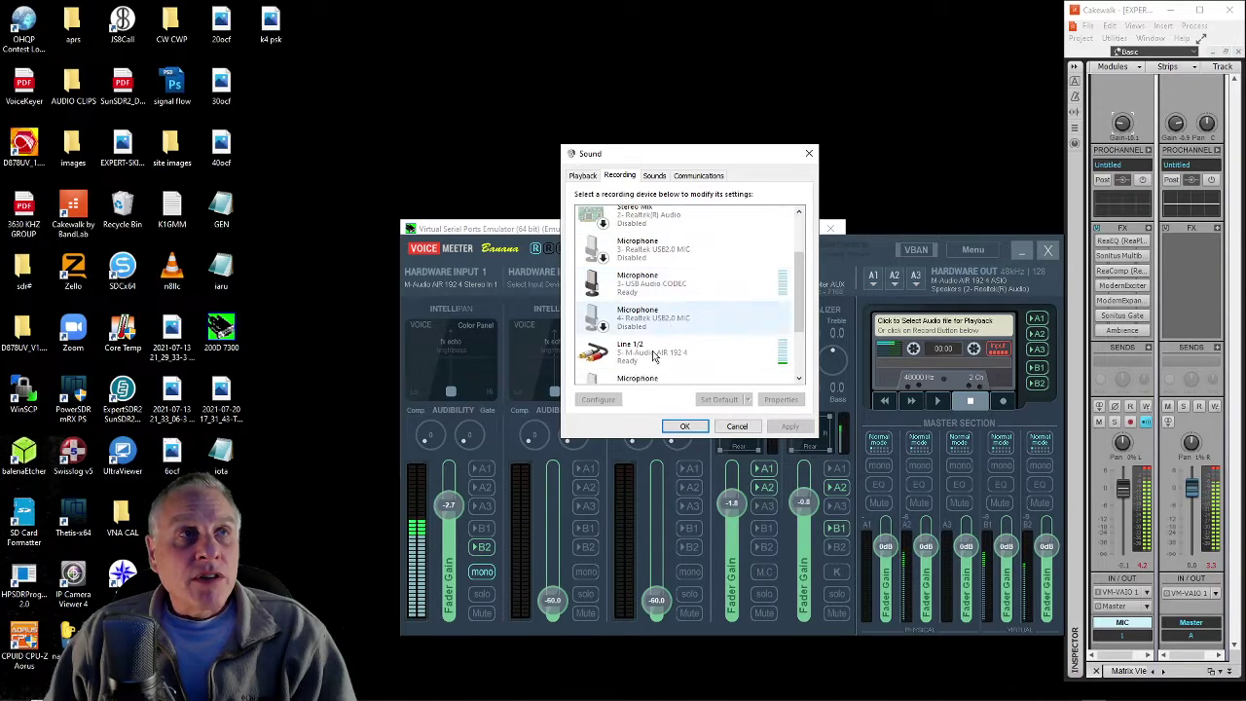
pyautogui.rightClick(654, 358)
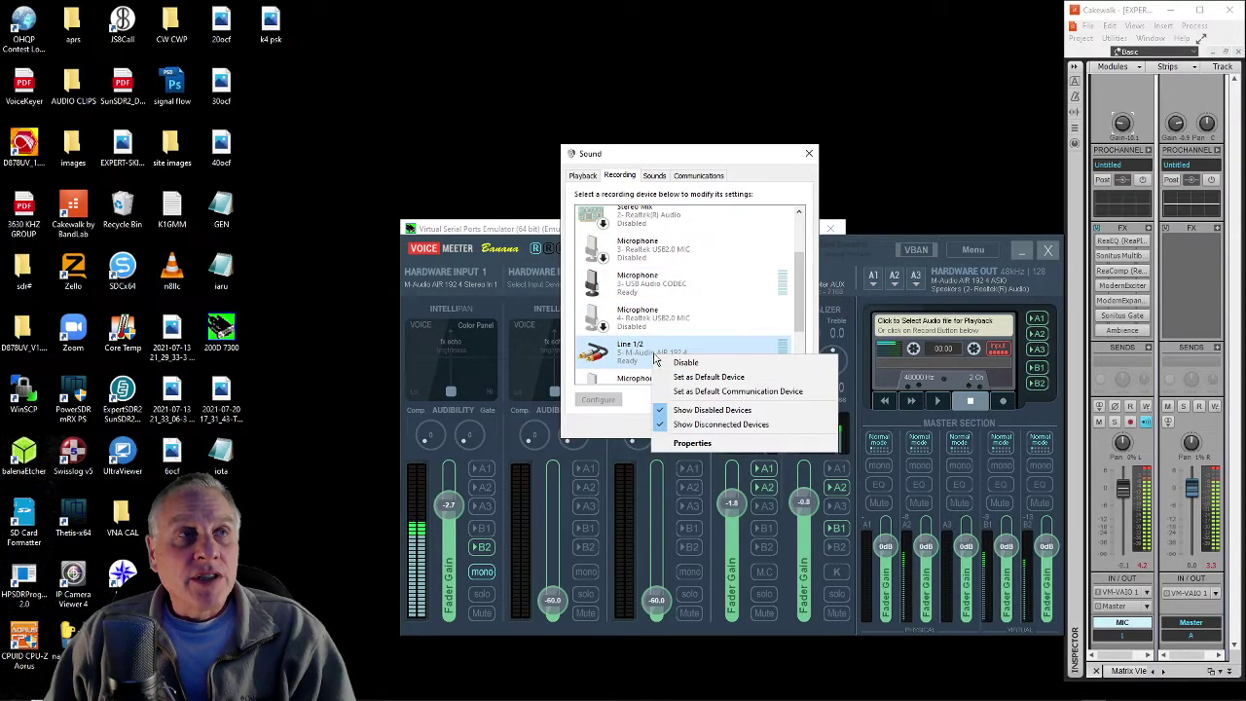
pyautogui.click(692, 444)
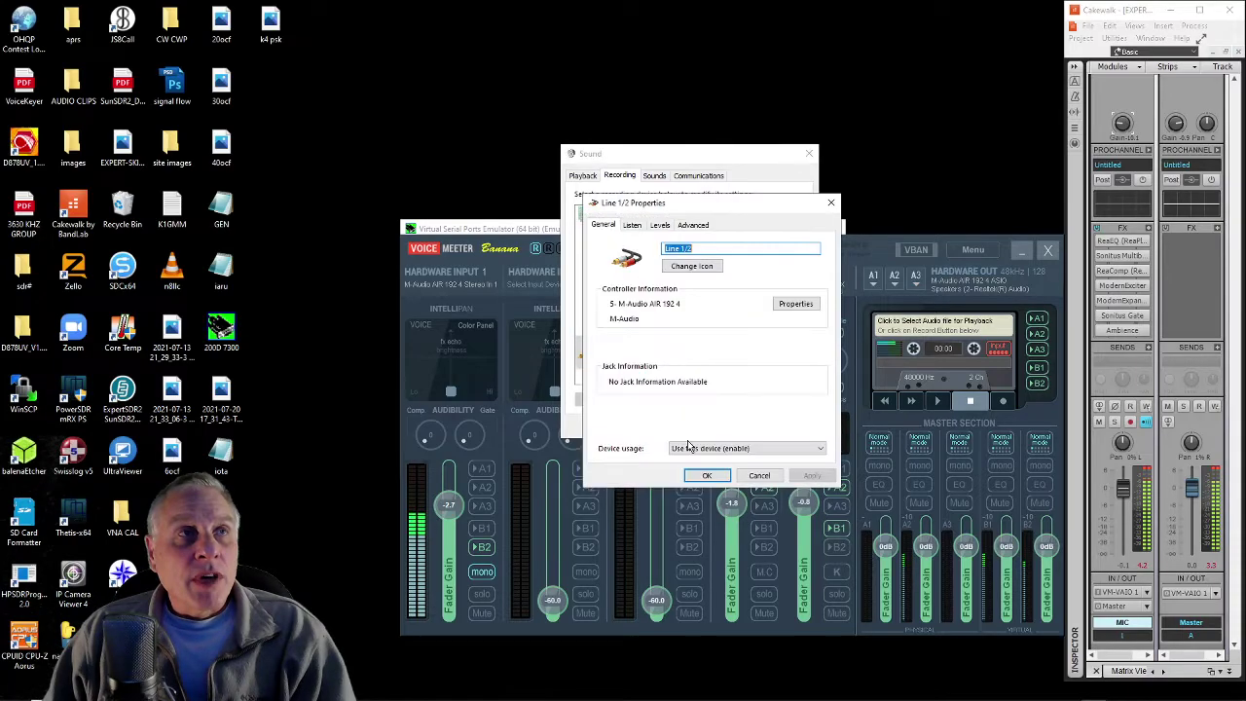
pyautogui.click(686, 226)
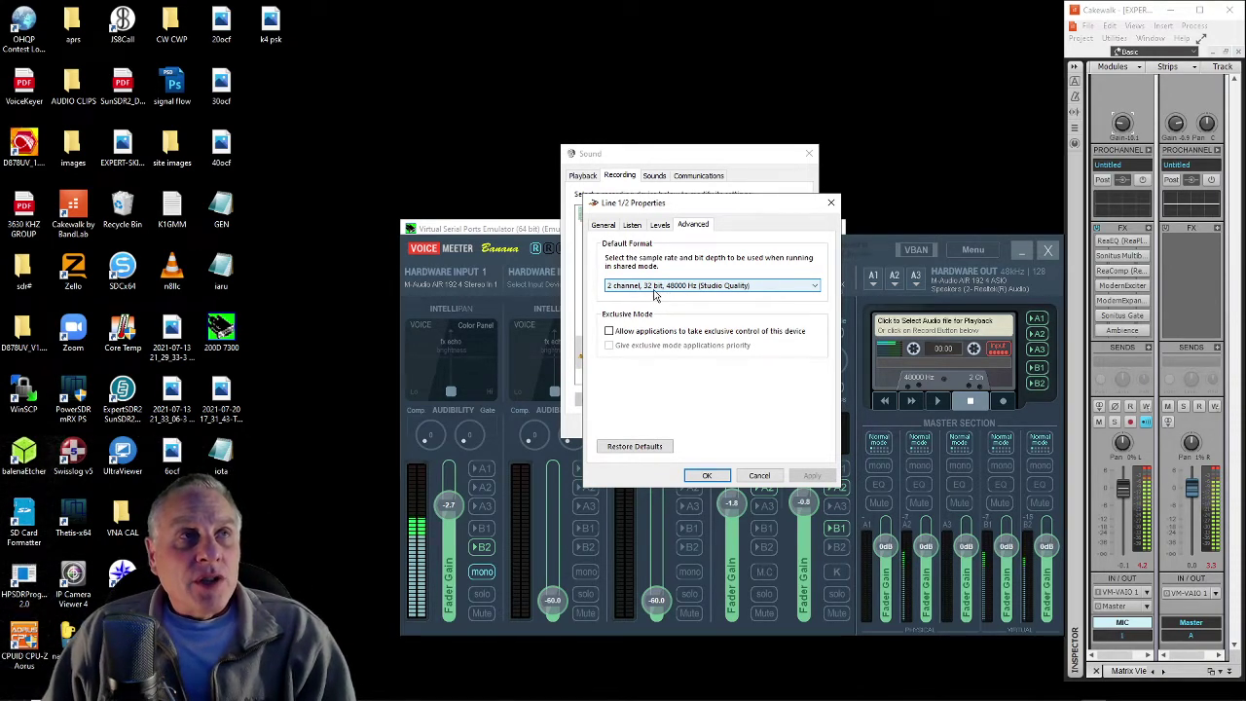
# Close the Line 1/2 properties and bring up the Playback Speakers device's options.
pyautogui.click(707, 475)
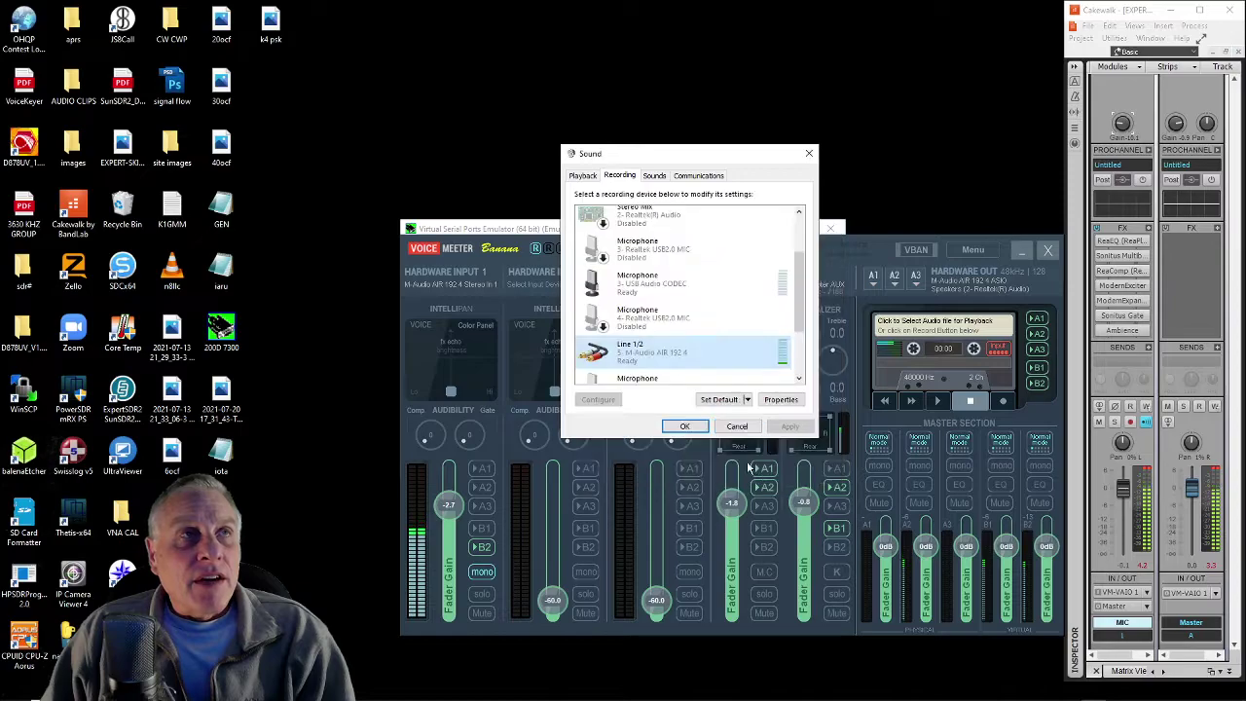
pyautogui.click(582, 175)
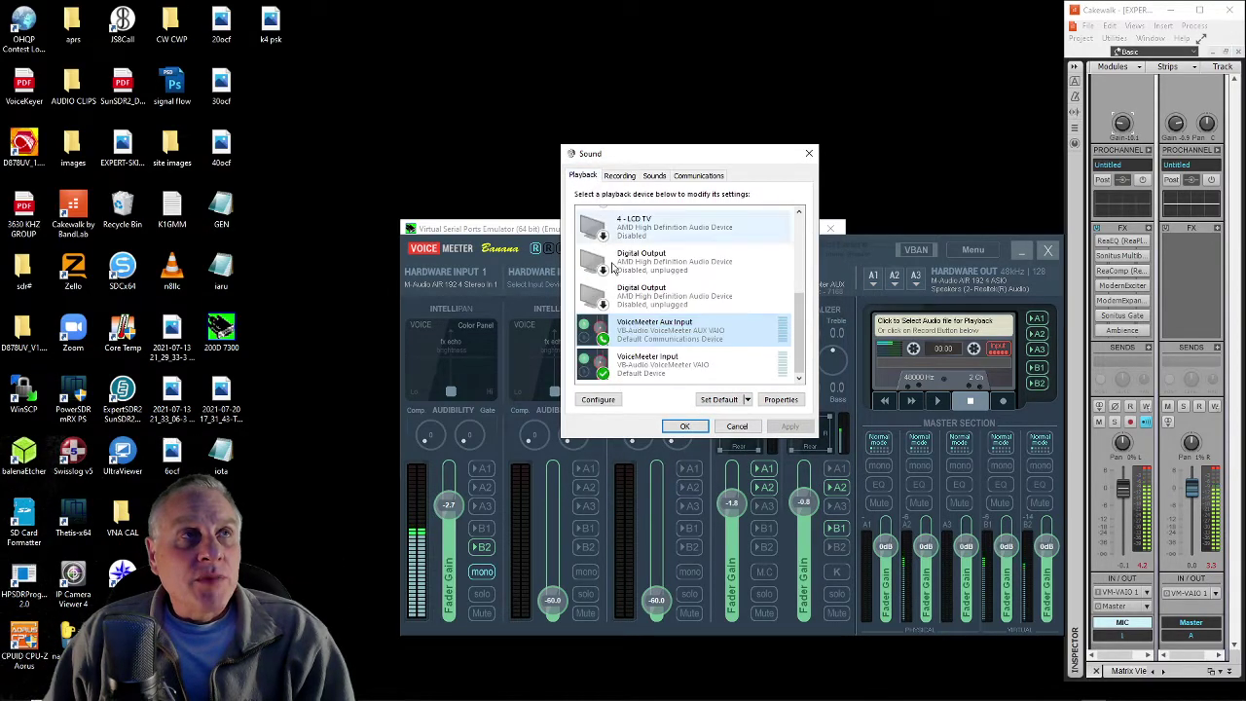
pyautogui.scroll(3, 655, 283)
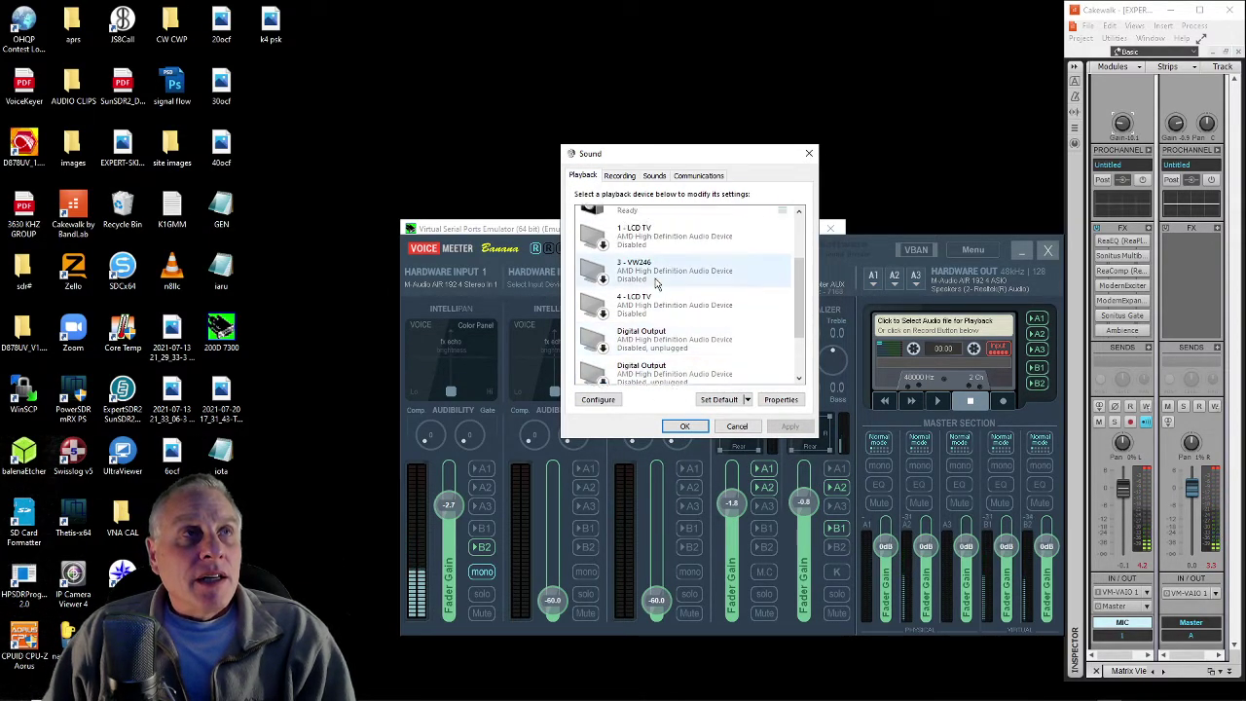
pyautogui.scroll(1, 656, 280)
pyautogui.rightClick(655, 243)
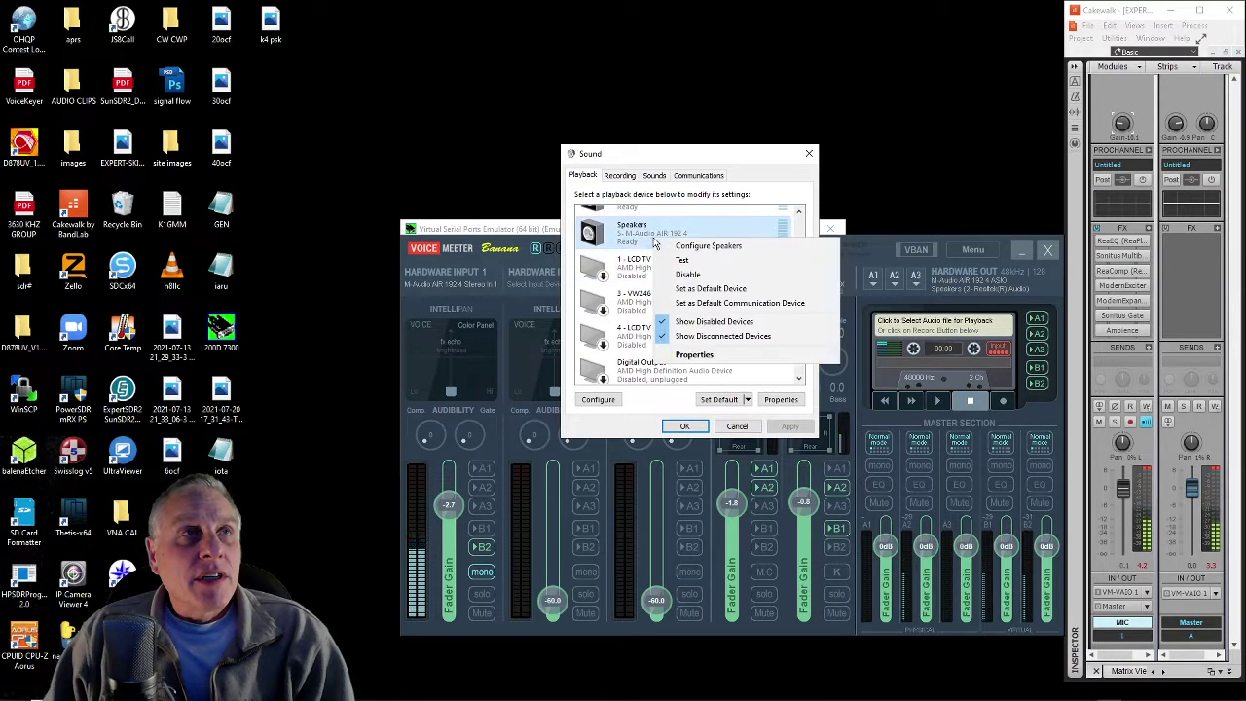
# Apply 32 bit, 48000 Hz (Studio Quality) as the Speakers' default format.
pyautogui.click(693, 355)
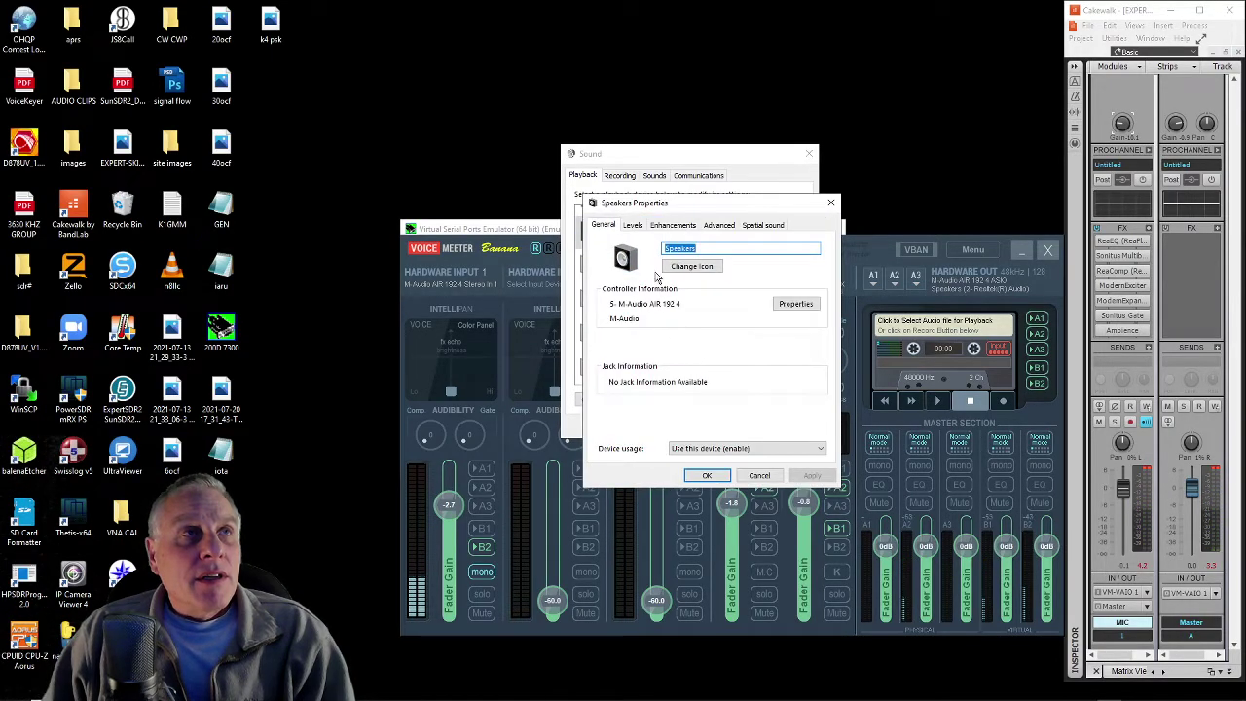
pyautogui.click(717, 227)
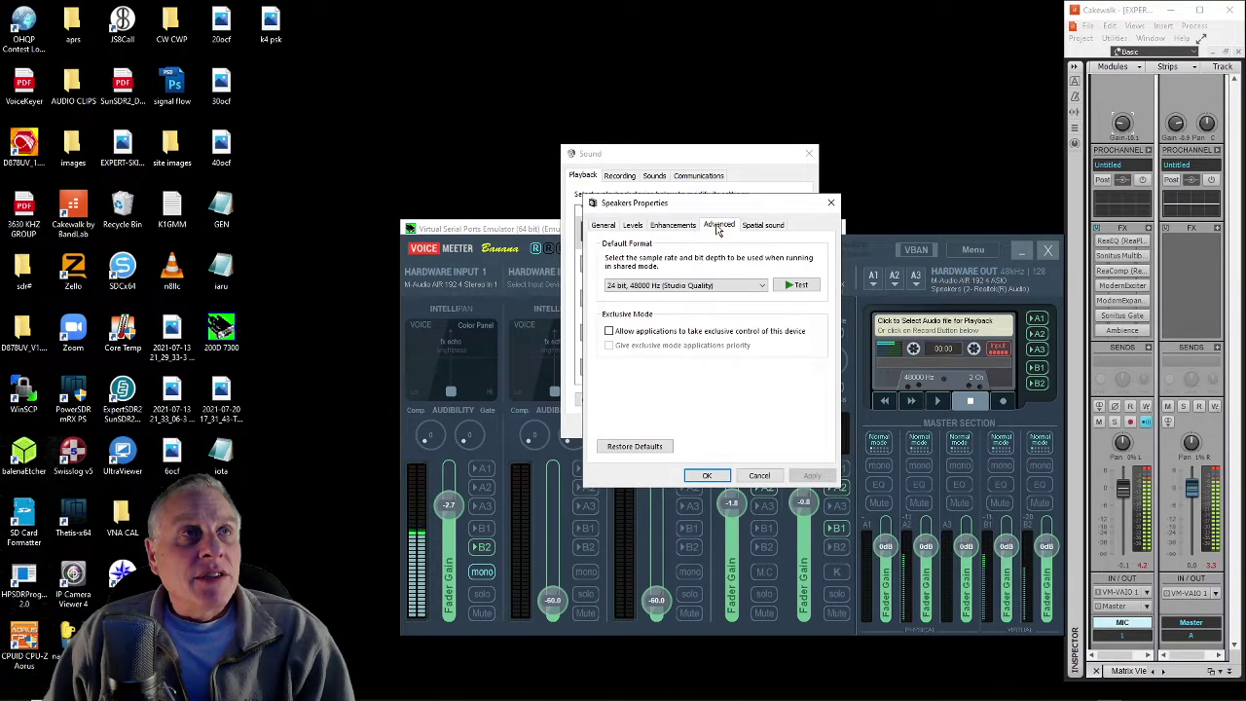
pyautogui.click(672, 285)
pyautogui.click(633, 316)
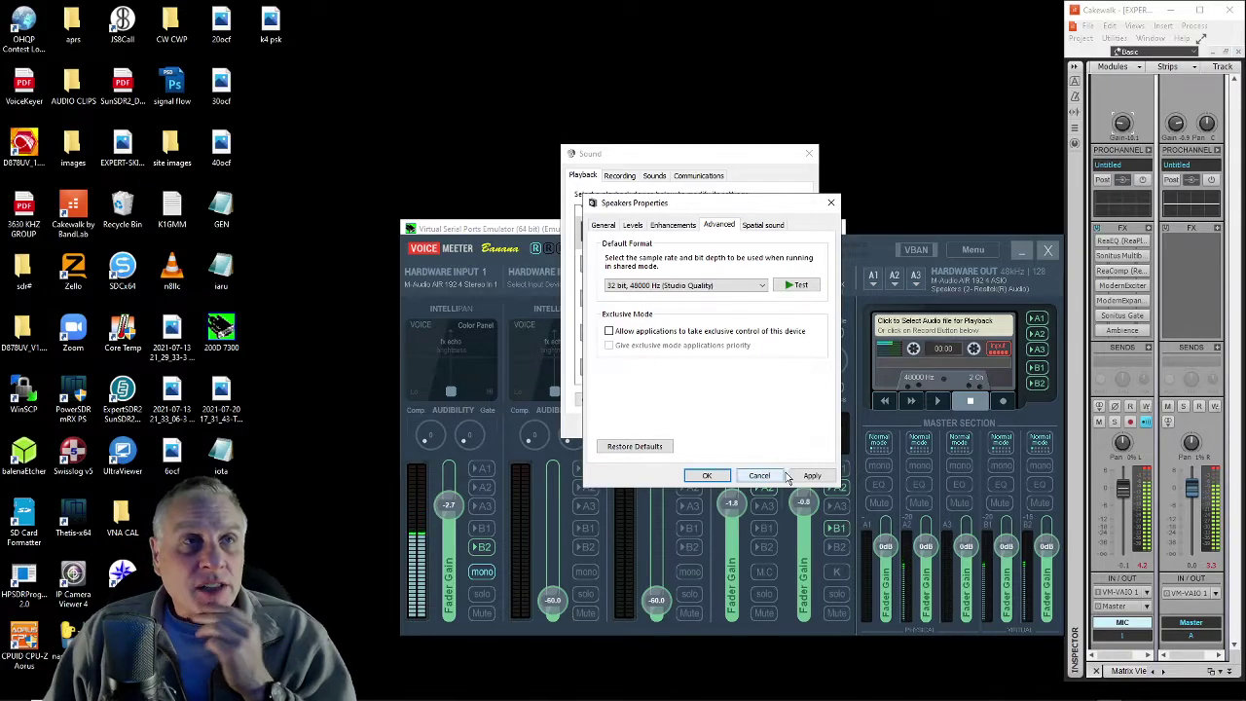
pyautogui.click(810, 475)
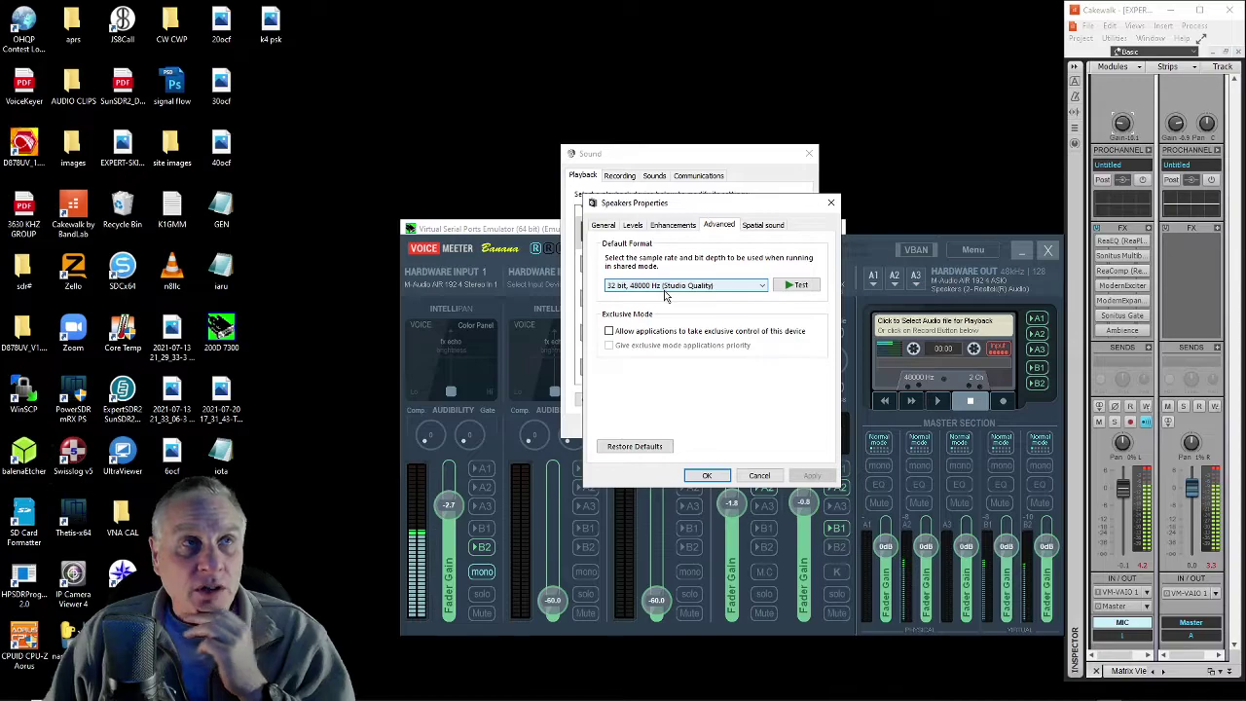
# Confirm the Speakers properties and return to the Recording device list.
pyautogui.click(708, 475)
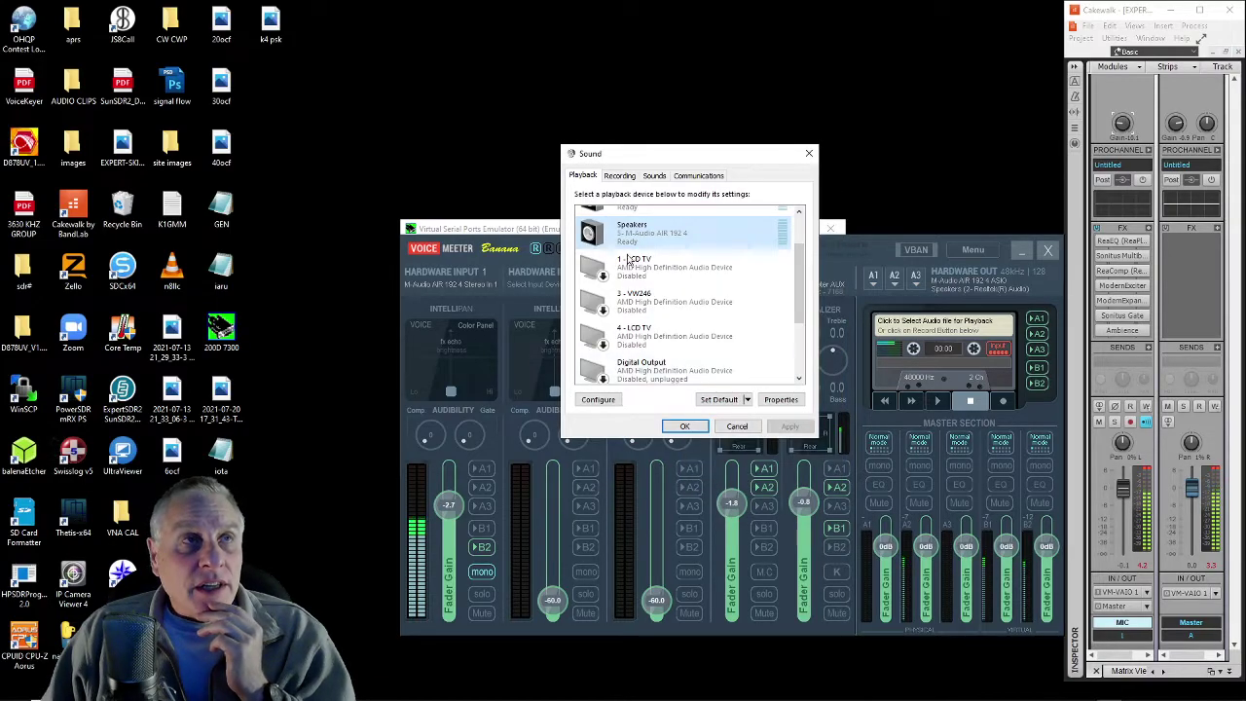
pyautogui.click(619, 175)
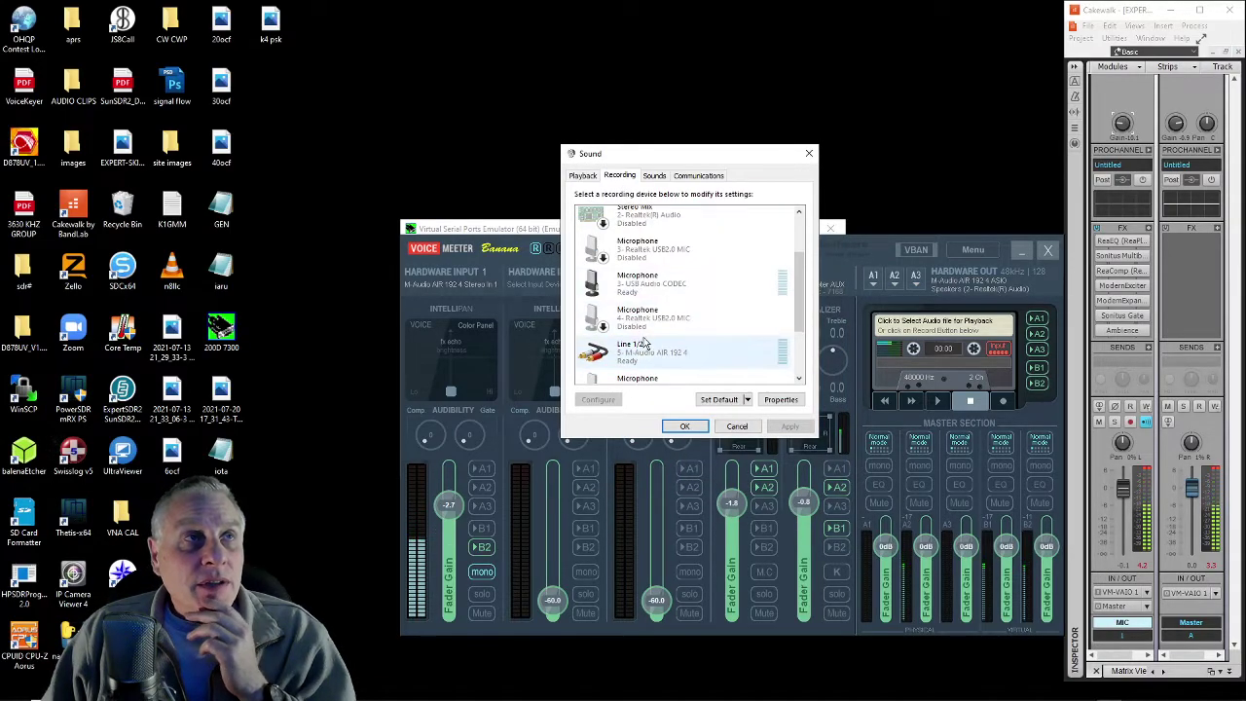
pyautogui.scroll(-3, 647, 321)
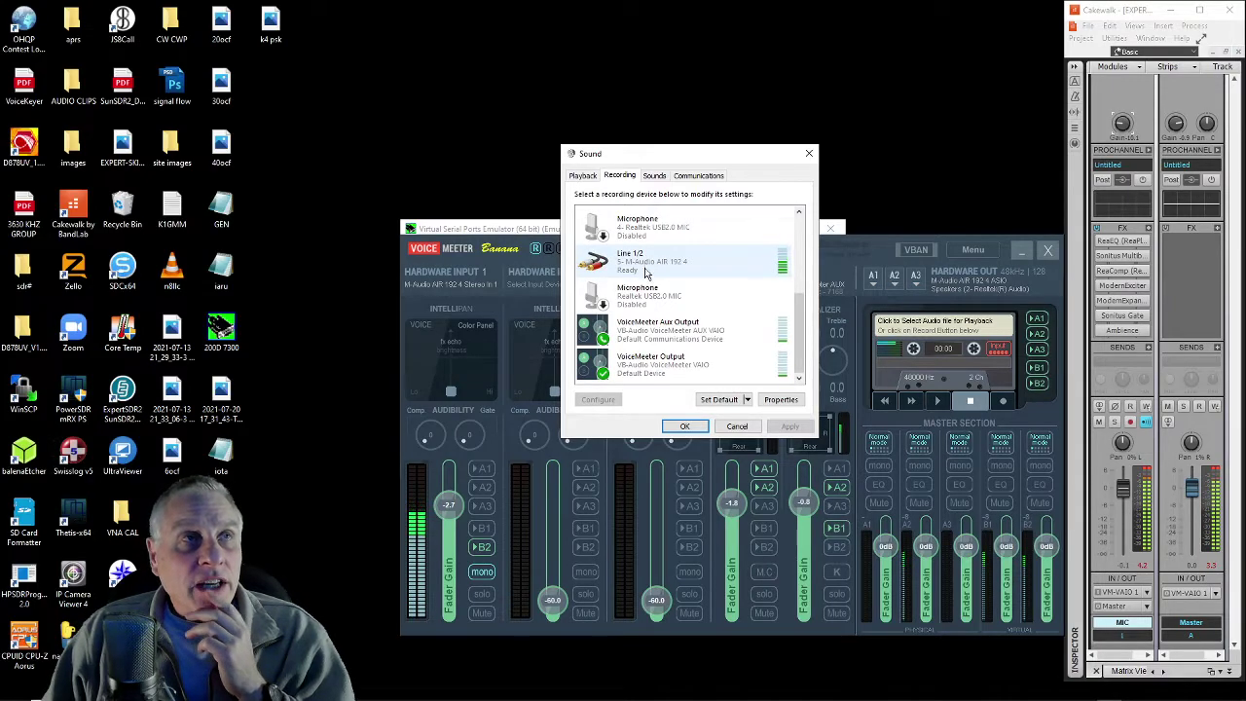
# Select the VoiceMeeter Output and Aux Output recording devices, then cancel out of Sound settings.
pyautogui.click(658, 362)
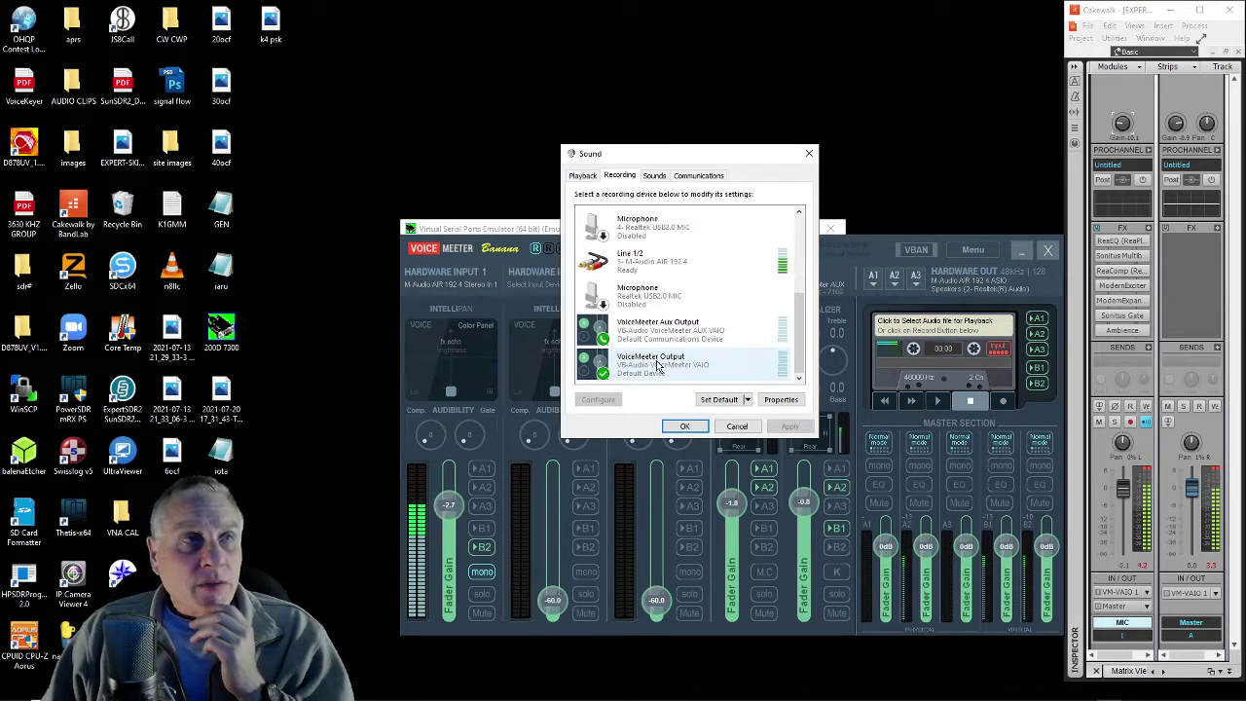
pyautogui.click(662, 333)
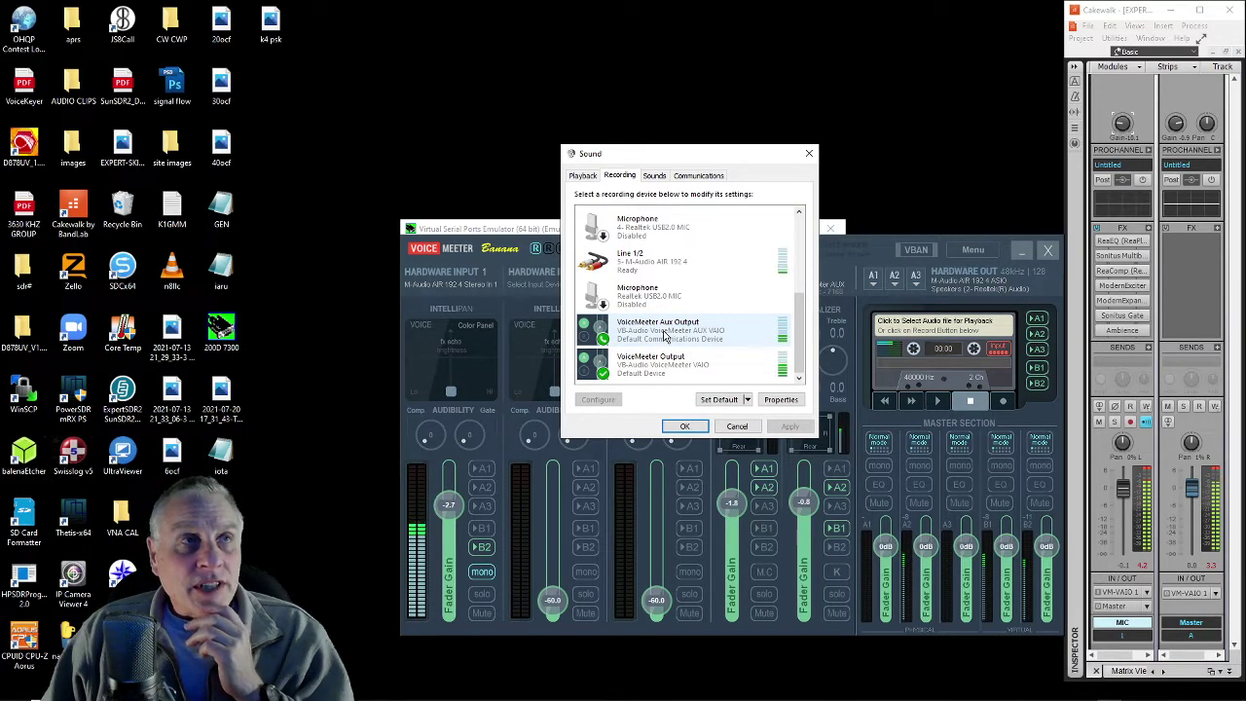
pyautogui.click(678, 363)
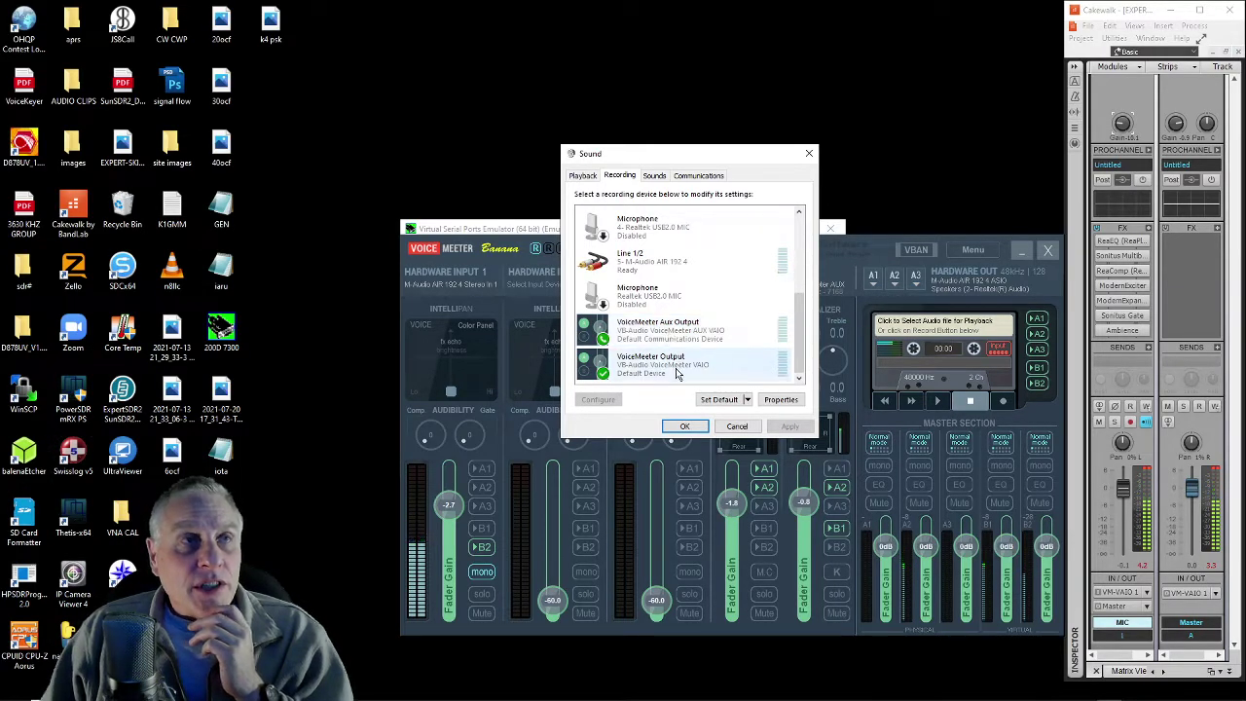
pyautogui.click(739, 428)
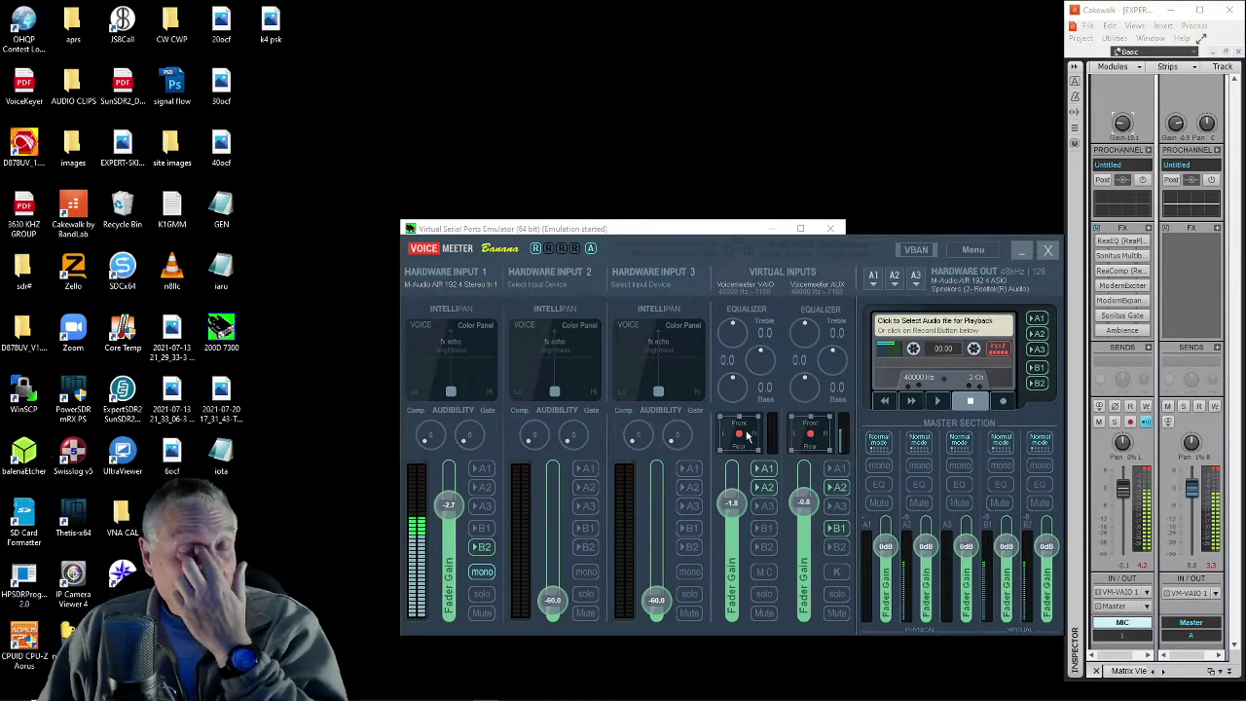
pyautogui.click(455, 283)
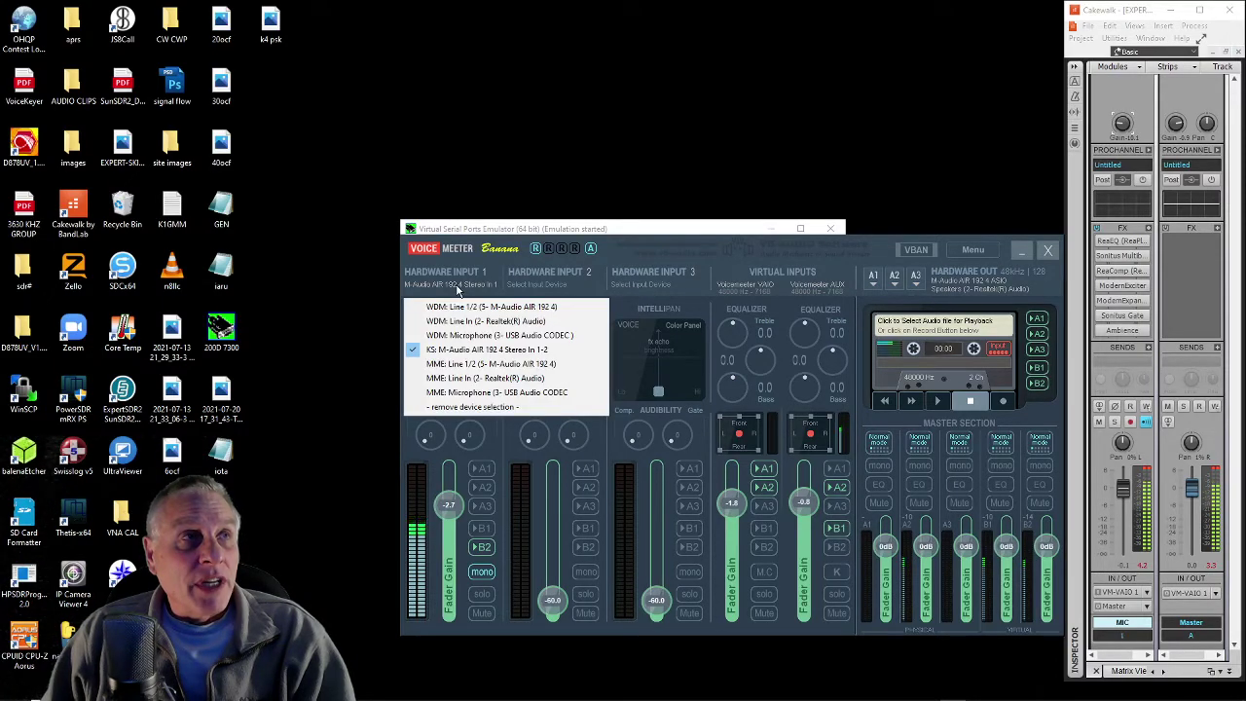
pyautogui.click(643, 237)
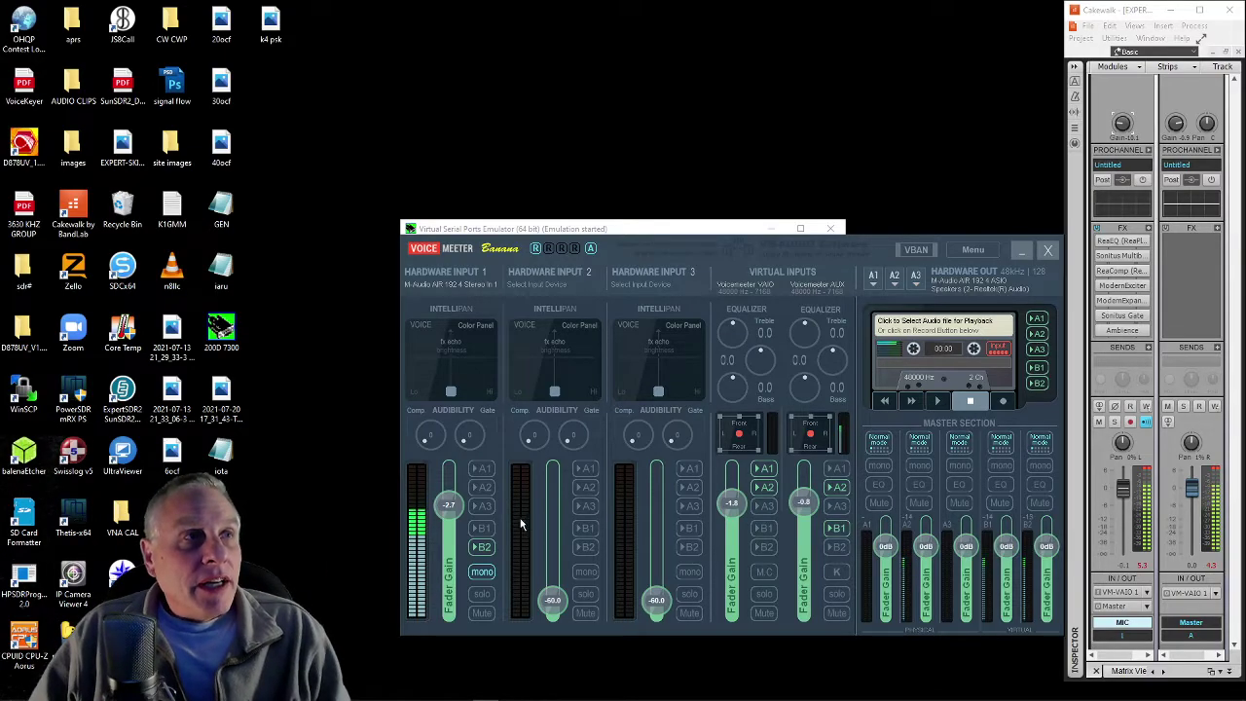
# Leave Hardware Input 1's device unchanged, turn off its B2 send, make it mono, and show A1's device choices.
pyautogui.click(471, 288)
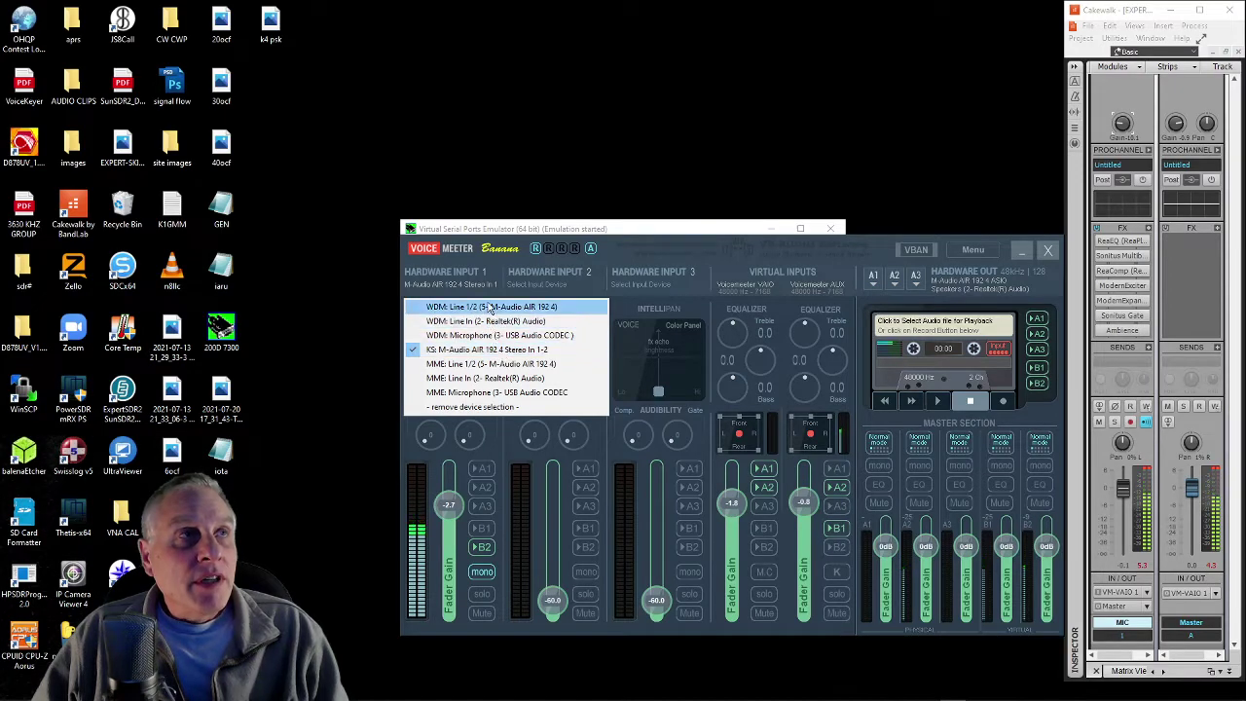
pyautogui.click(628, 247)
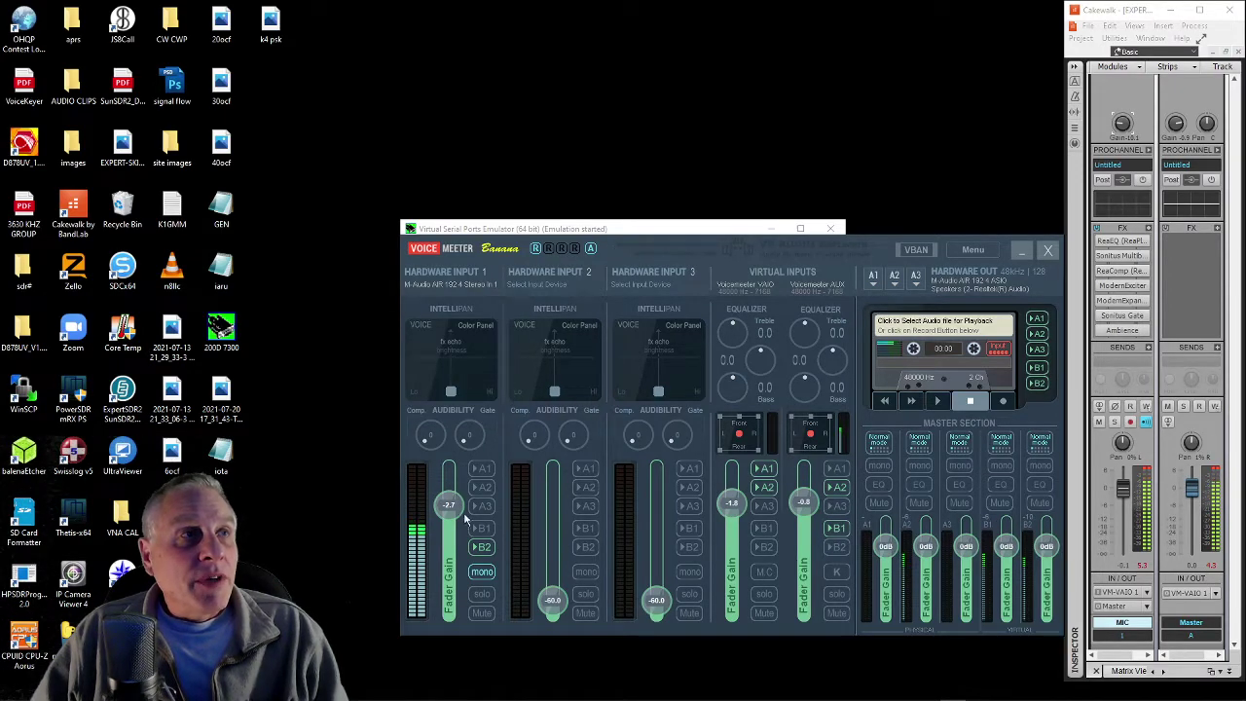
pyautogui.click(482, 548)
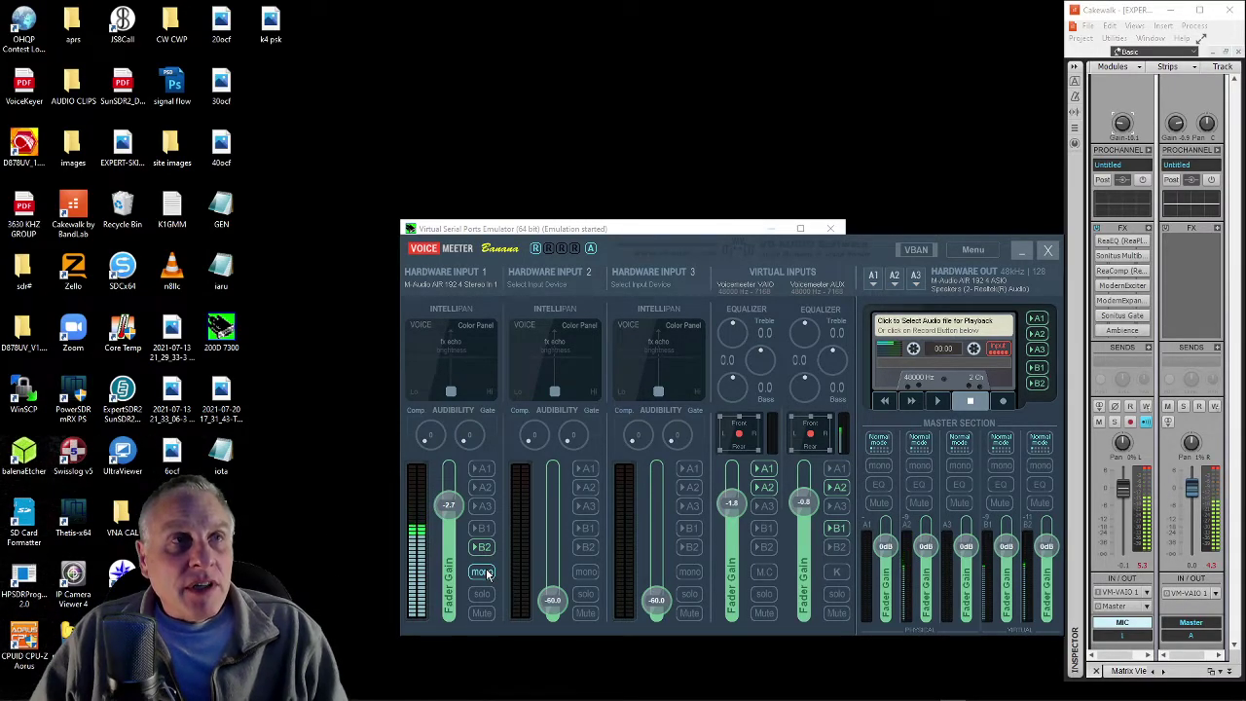
pyautogui.click(484, 572)
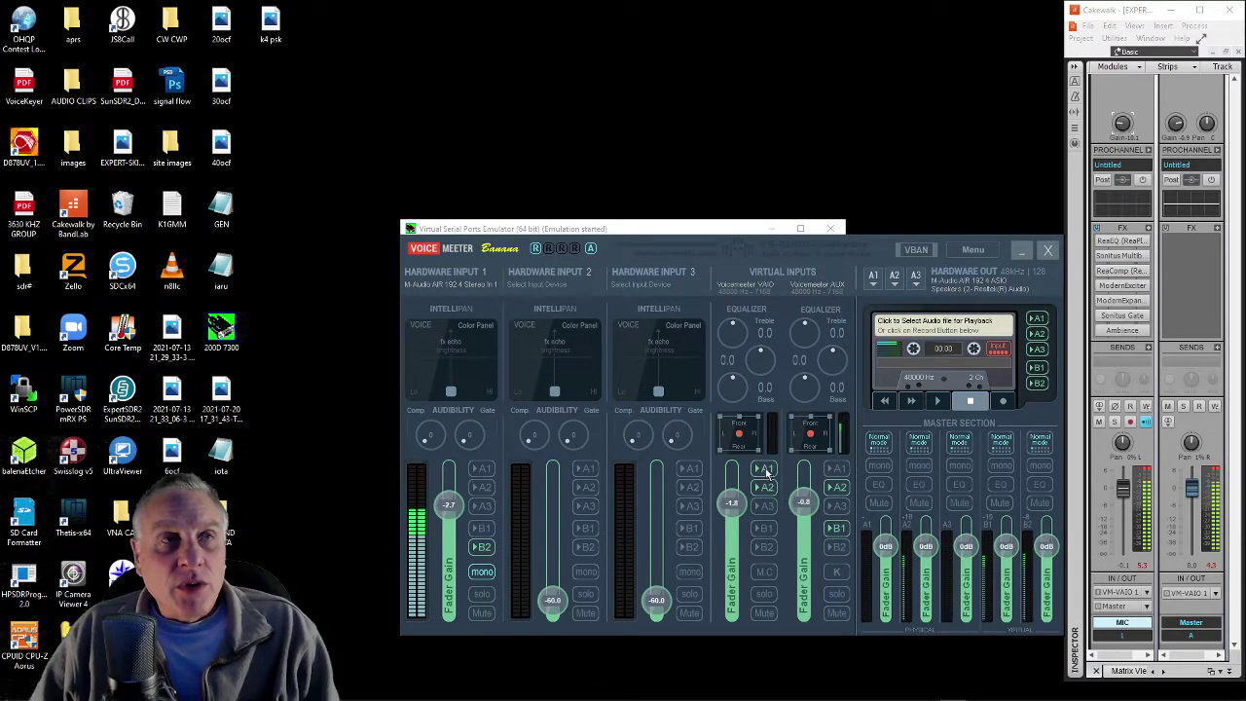
pyautogui.click(873, 277)
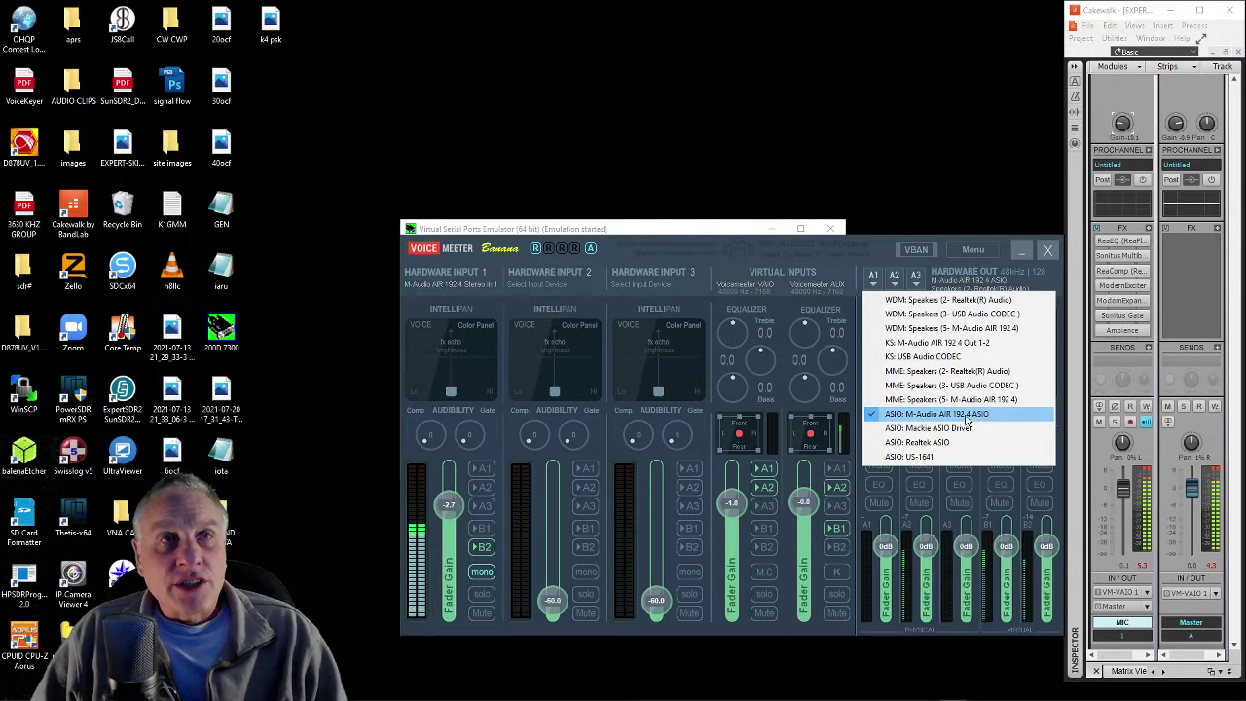
# Keep M-Audio AIR 192 4 ASIO on A1 and enable B1 on the Voicemeeter AUX input.
pyautogui.click(866, 248)
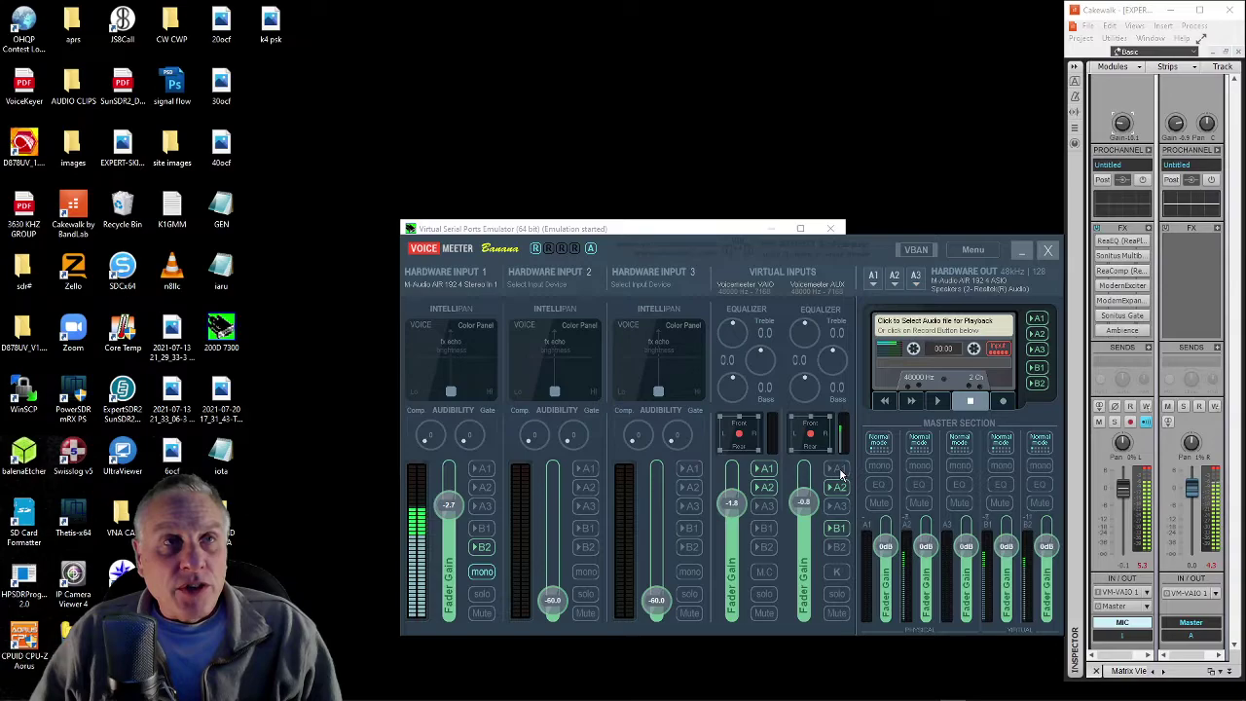
pyautogui.click(872, 282)
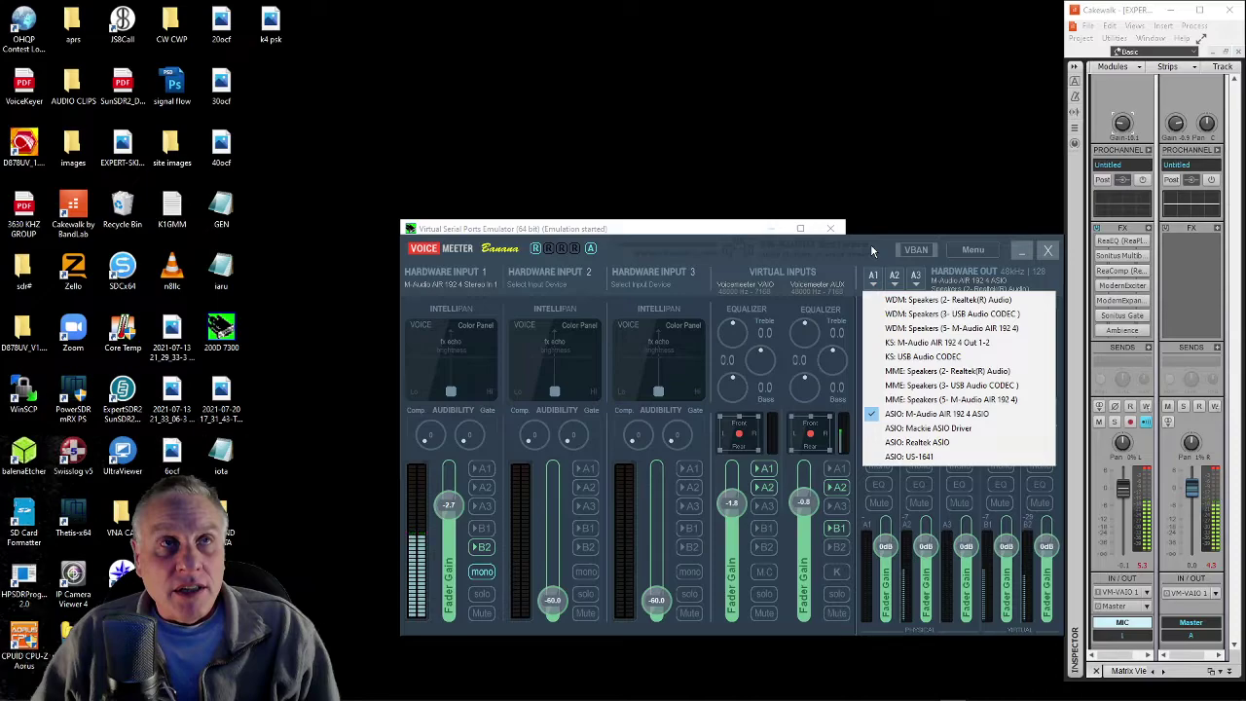
pyautogui.click(871, 251)
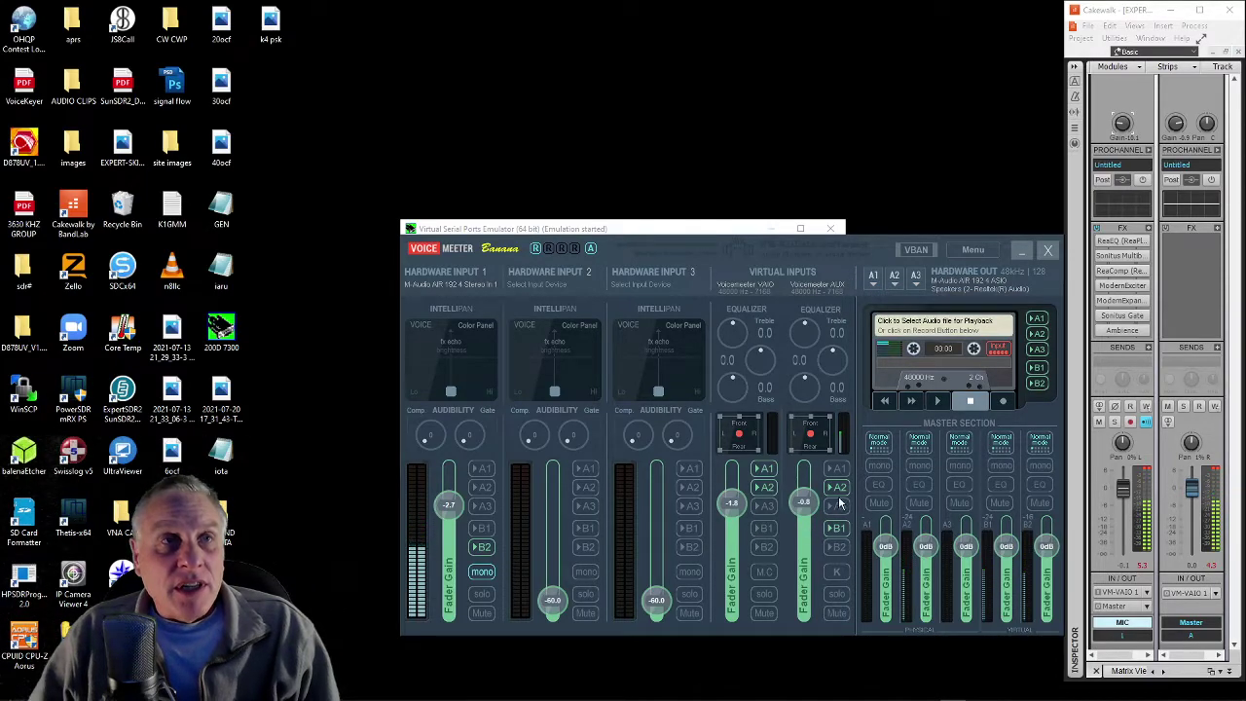
pyautogui.click(837, 529)
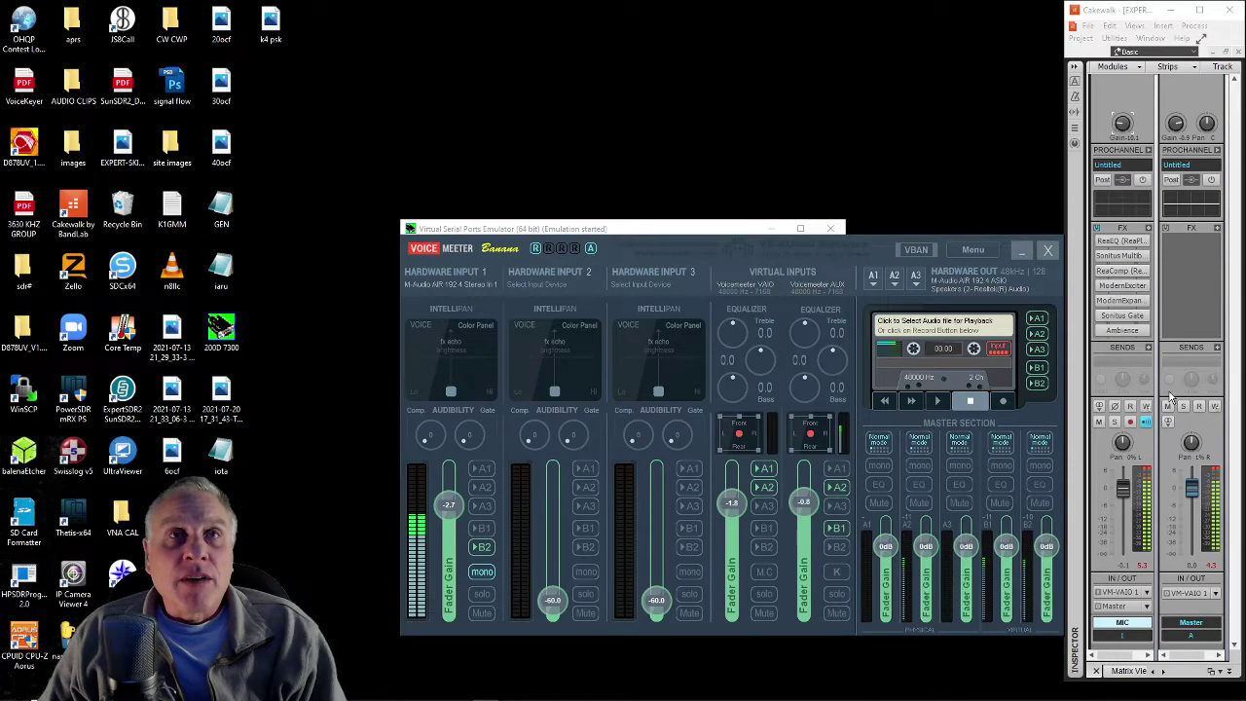
pyautogui.click(1118, 28)
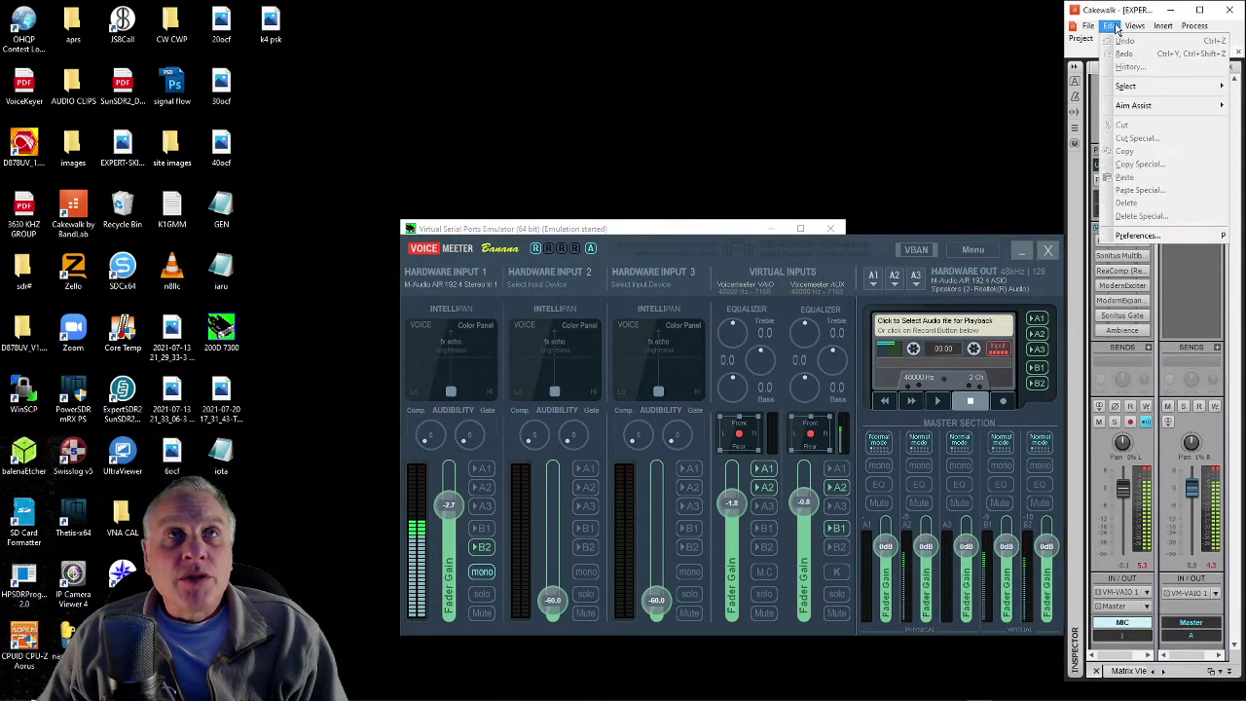
pyautogui.click(1135, 237)
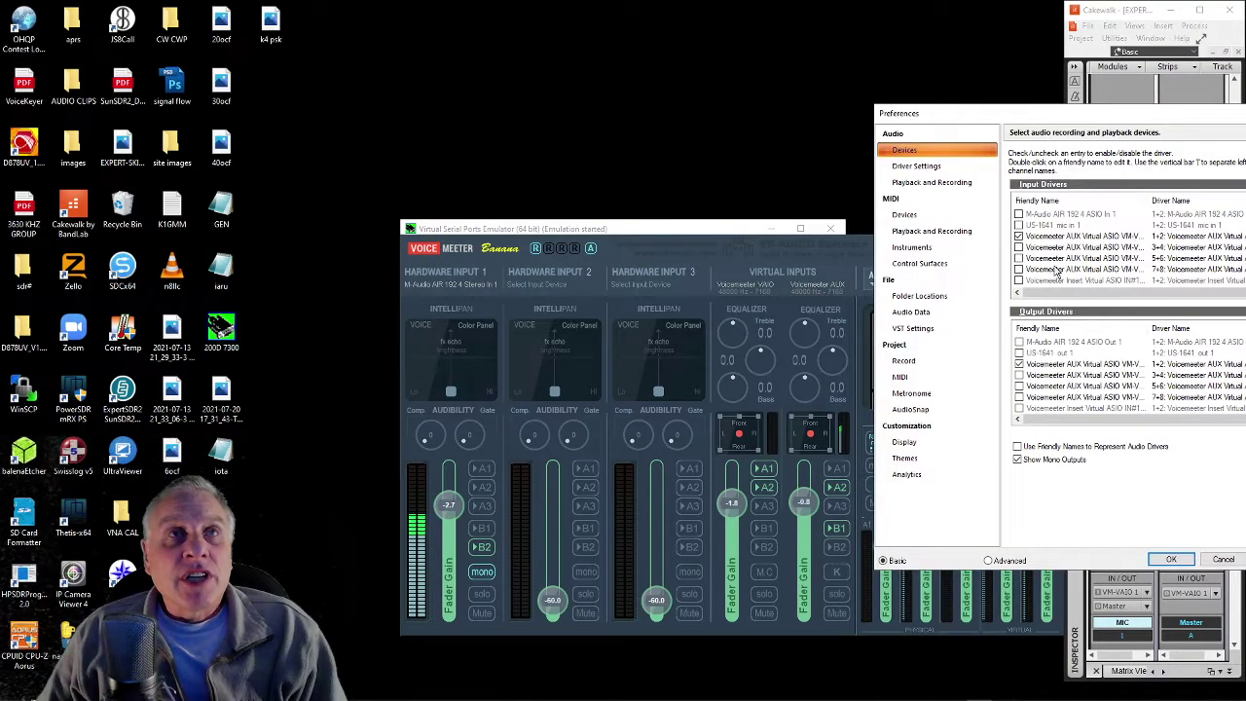
pyautogui.moveTo(1125, 127); pyautogui.dragTo(958, 128)
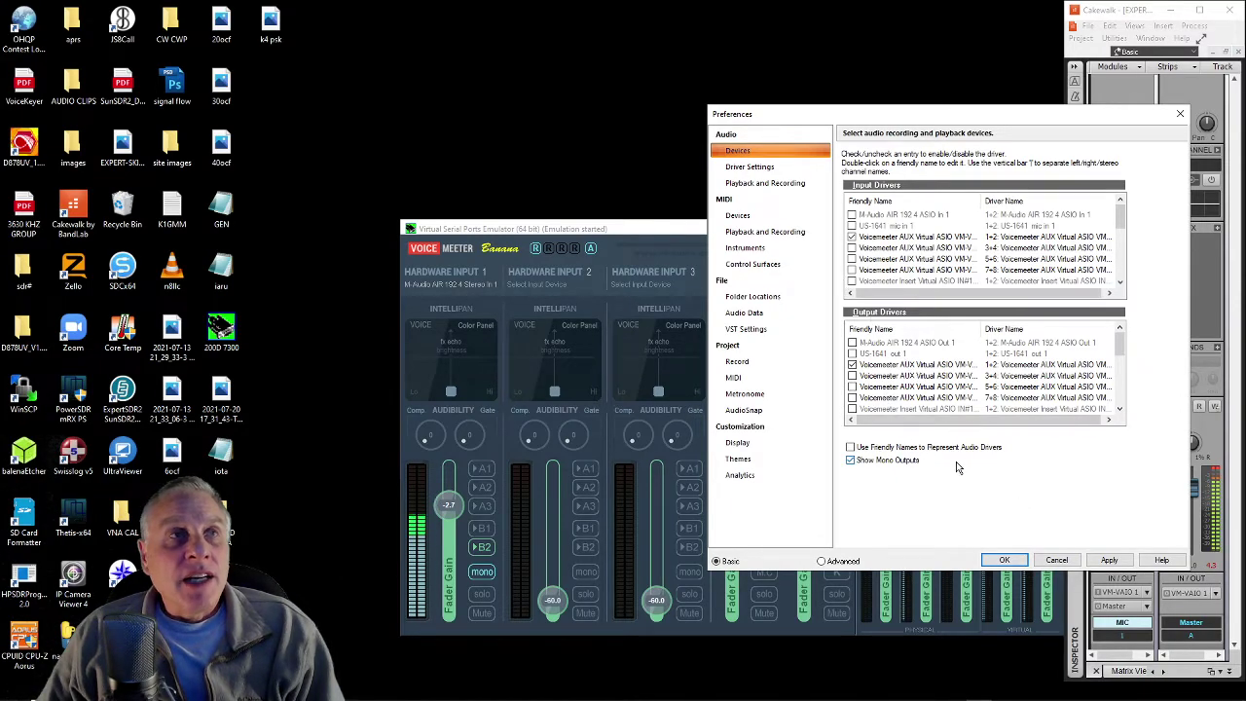
pyautogui.click(760, 169)
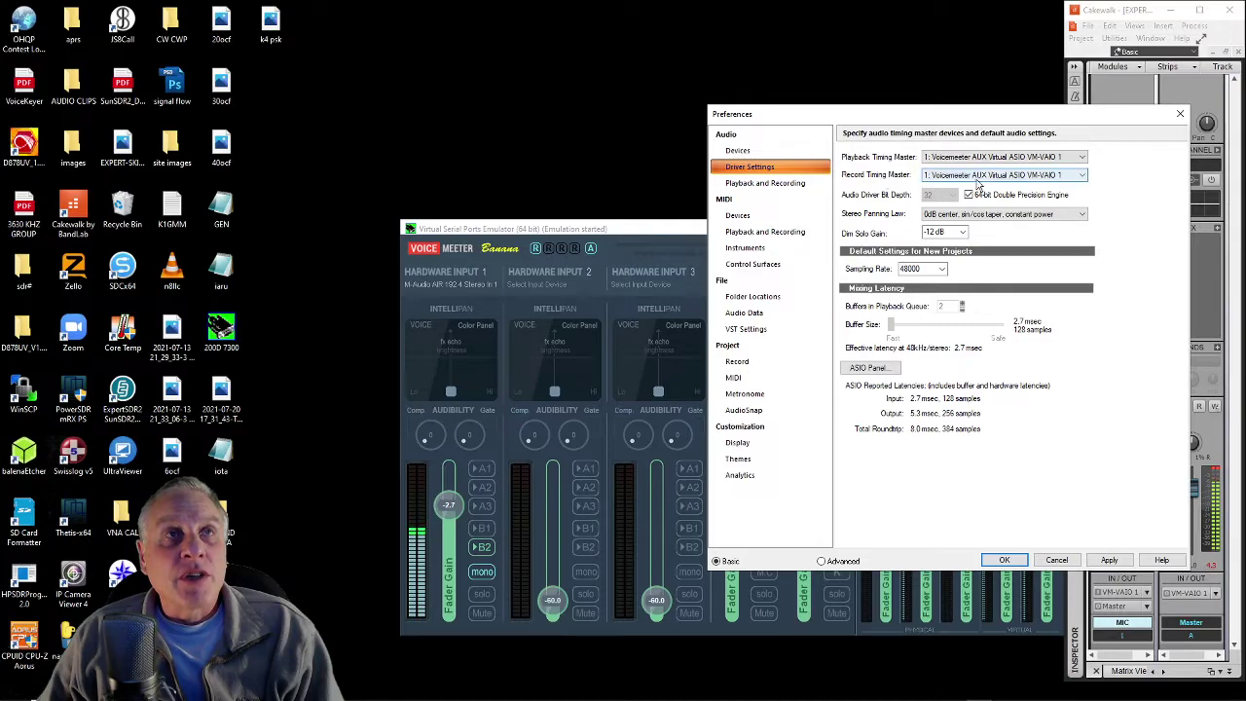
pyautogui.click(1057, 560)
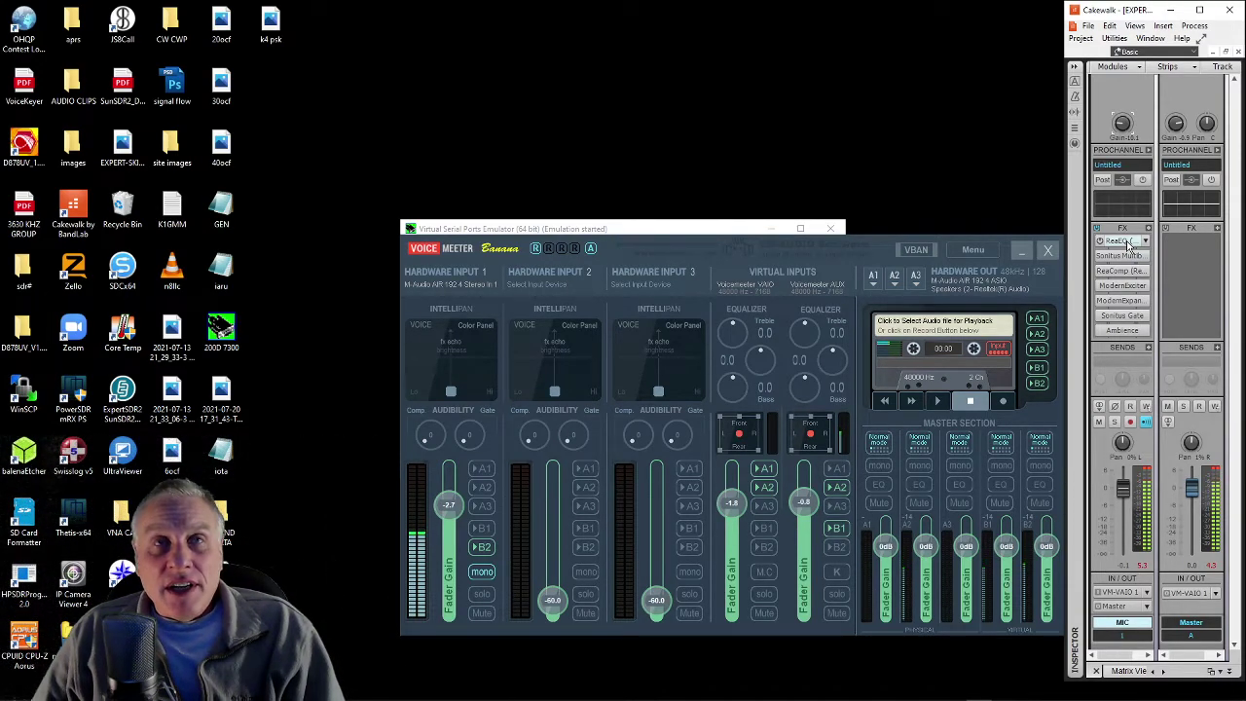
pyautogui.doubleClick(1127, 243)
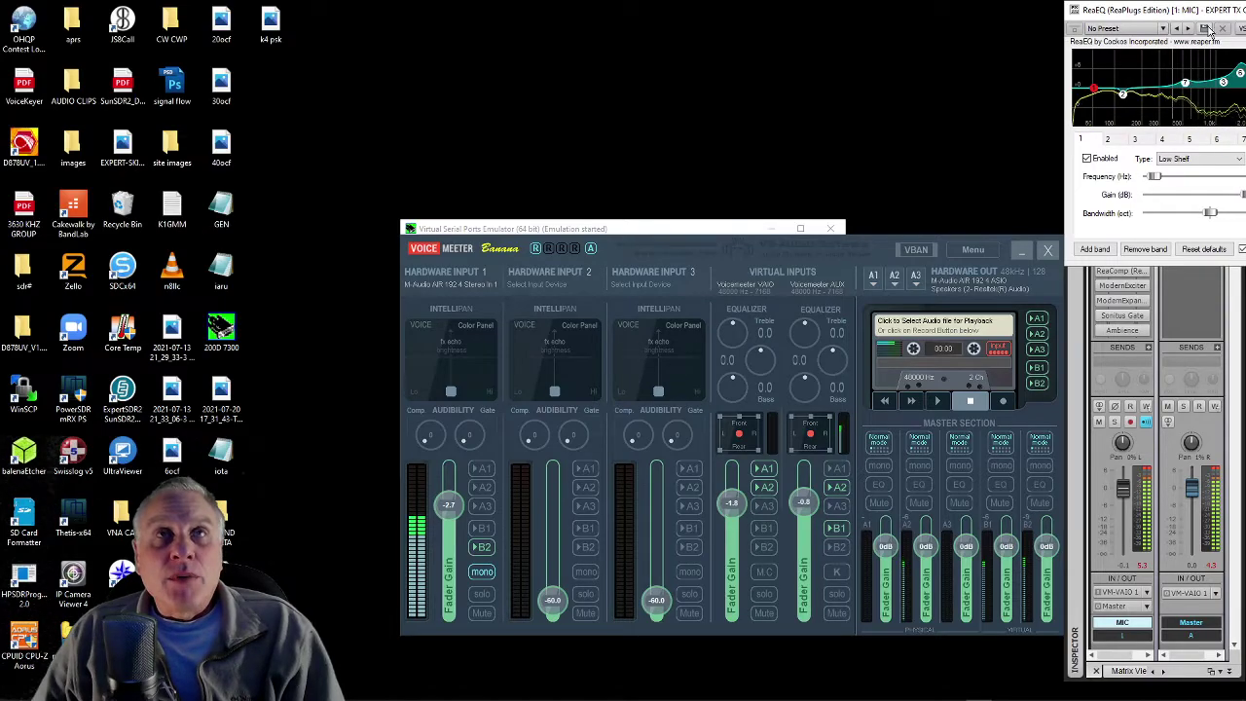
pyautogui.moveTo(1204, 6); pyautogui.dragTo(1004, 118)
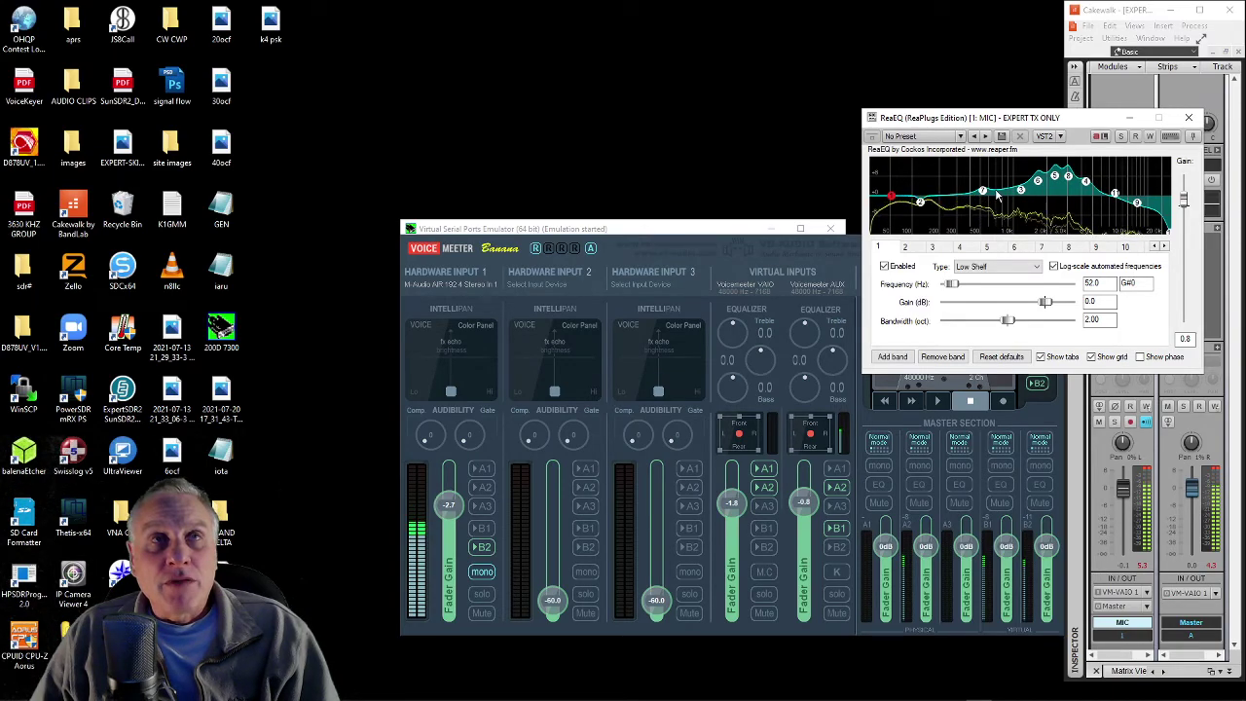
pyautogui.moveTo(1020, 192)
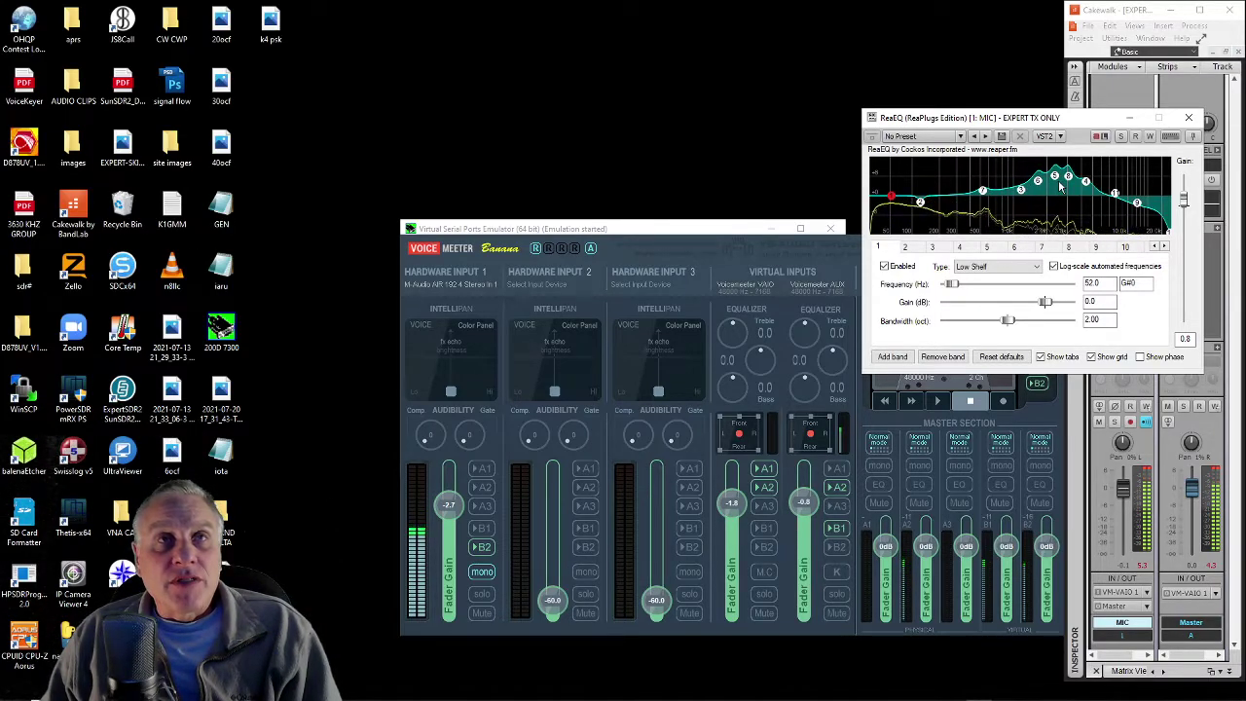
pyautogui.click(1190, 119)
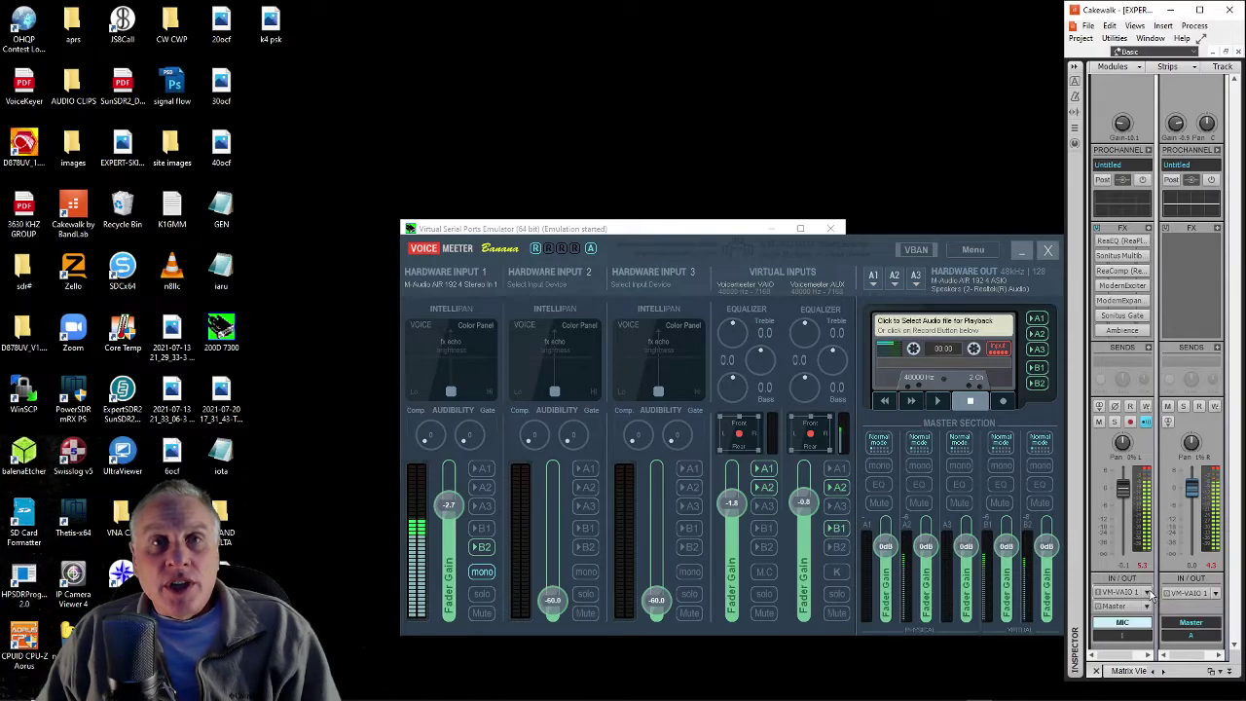
# Show the MIC strip's input menu with the Voicemeeter AUX Virtual ASIO VM-VAIO submenu.
pyautogui.click(1148, 595)
pyautogui.moveTo(1124, 624)
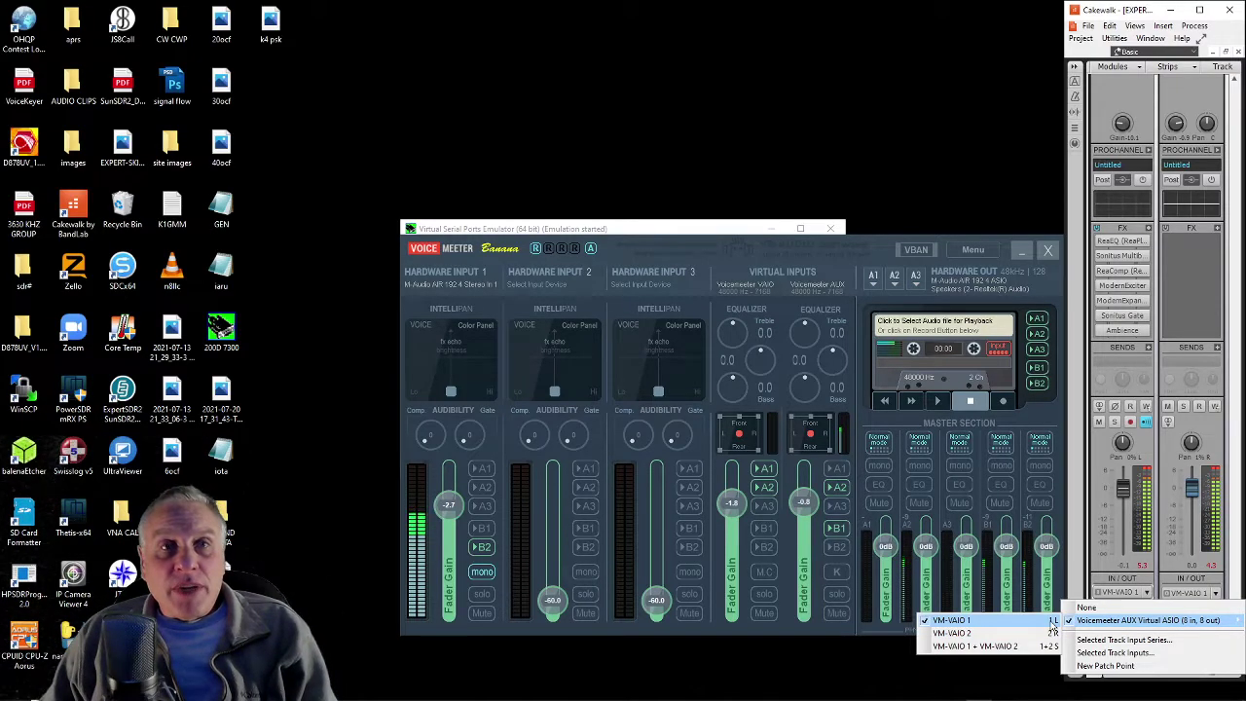
# Close the MIC input menu, check its output stays on Master, and dismiss the colour palette.
pyautogui.click(1152, 582)
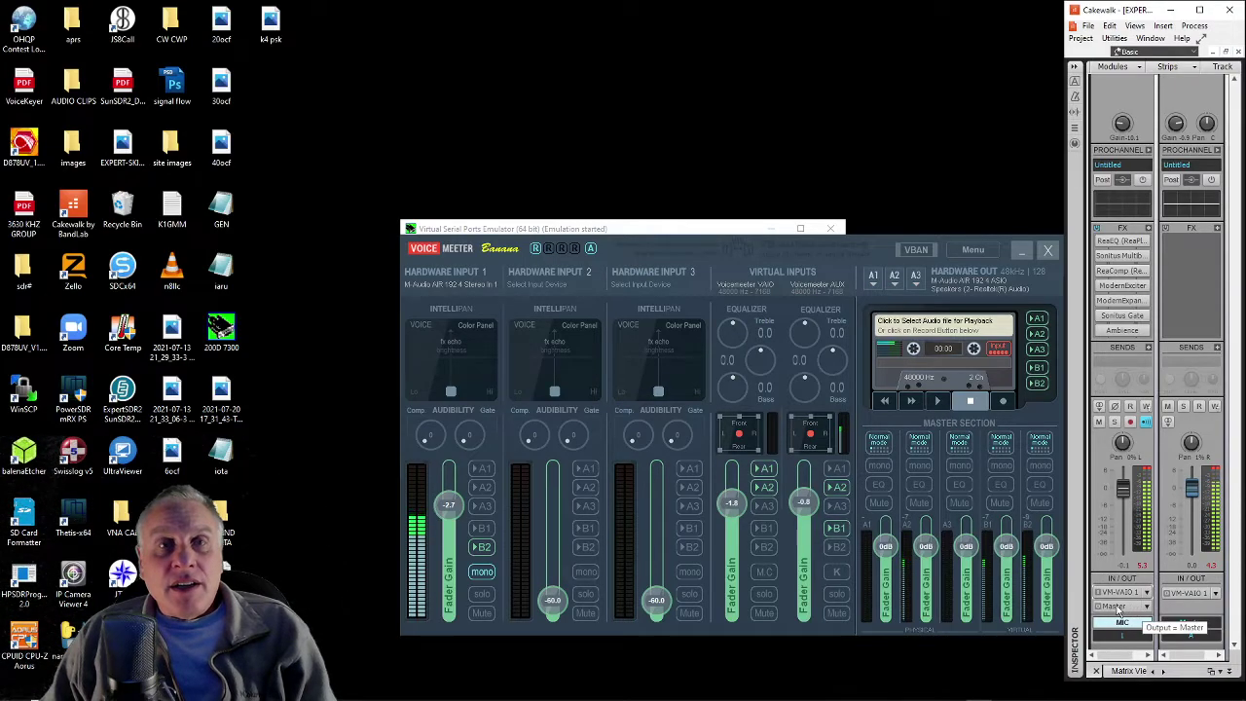
pyautogui.click(1148, 605)
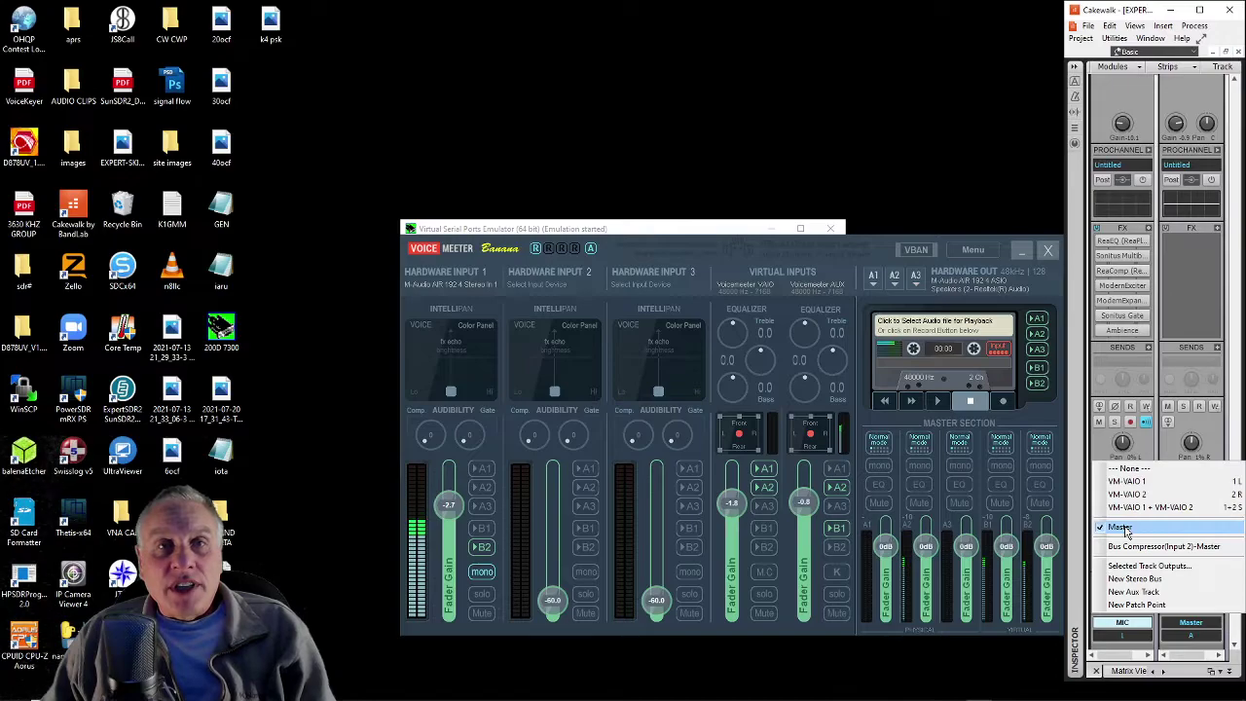
pyautogui.click(1189, 649)
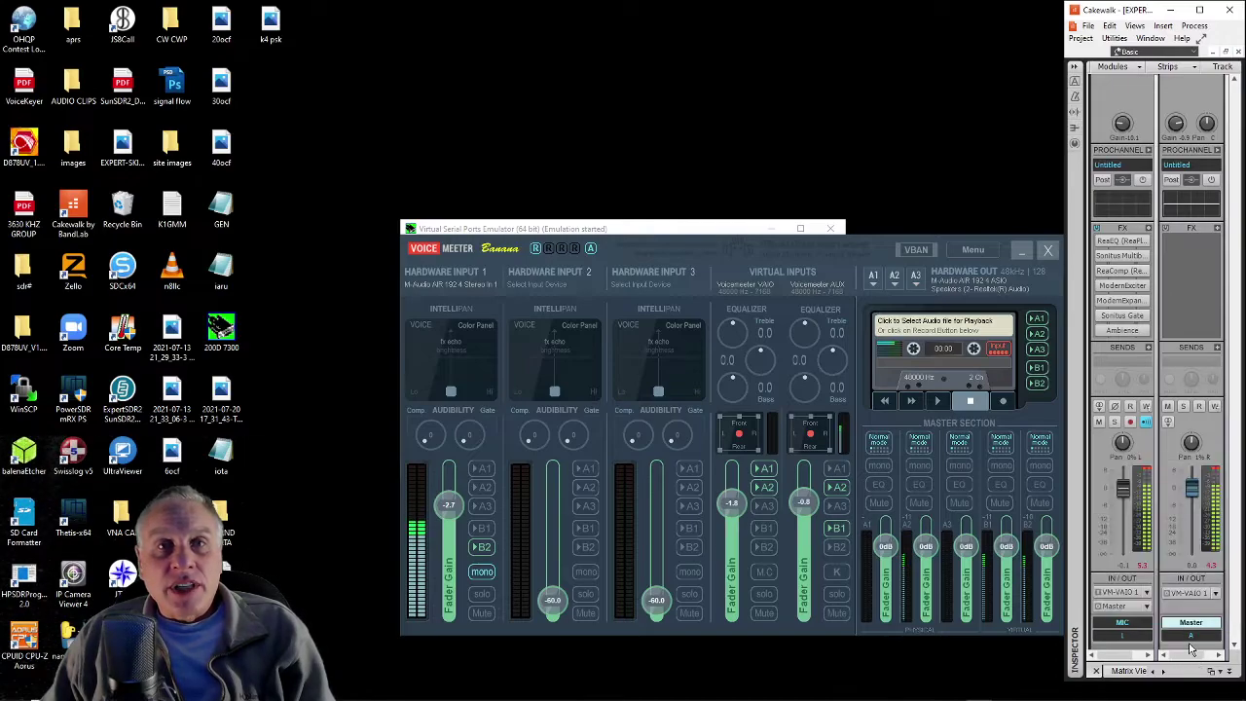
pyautogui.click(1190, 649)
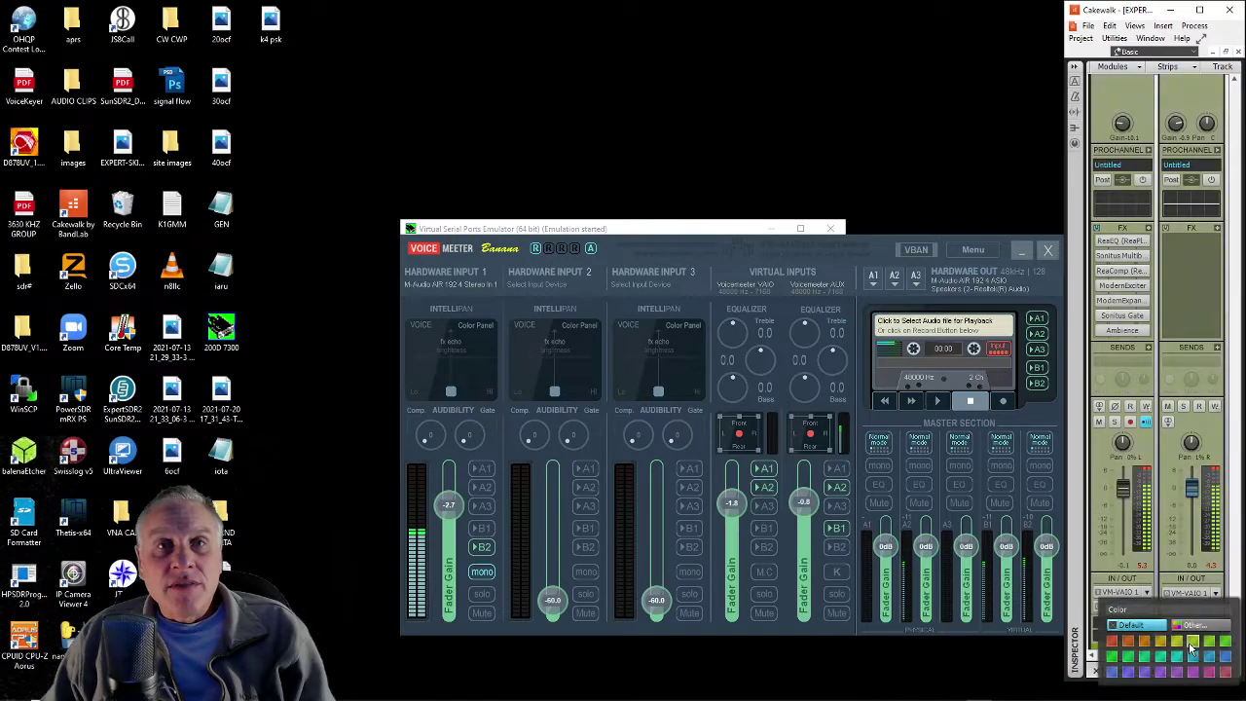
pyautogui.click(1079, 620)
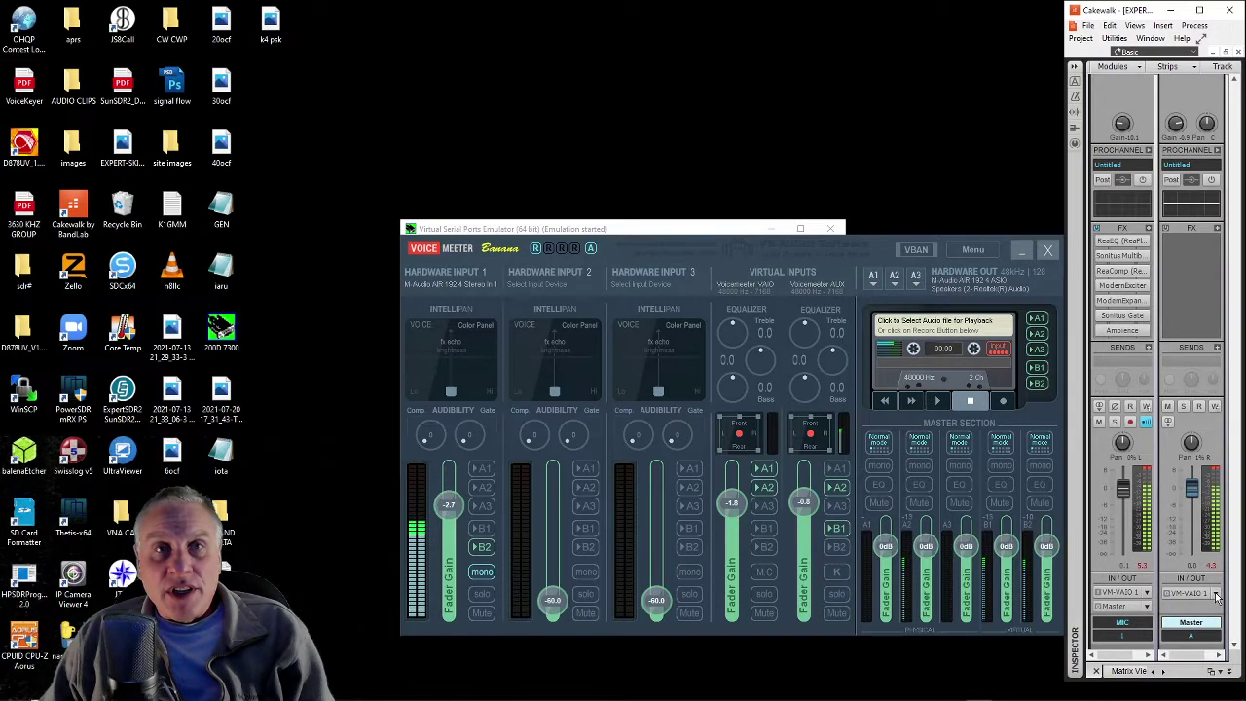
pyautogui.click(1215, 594)
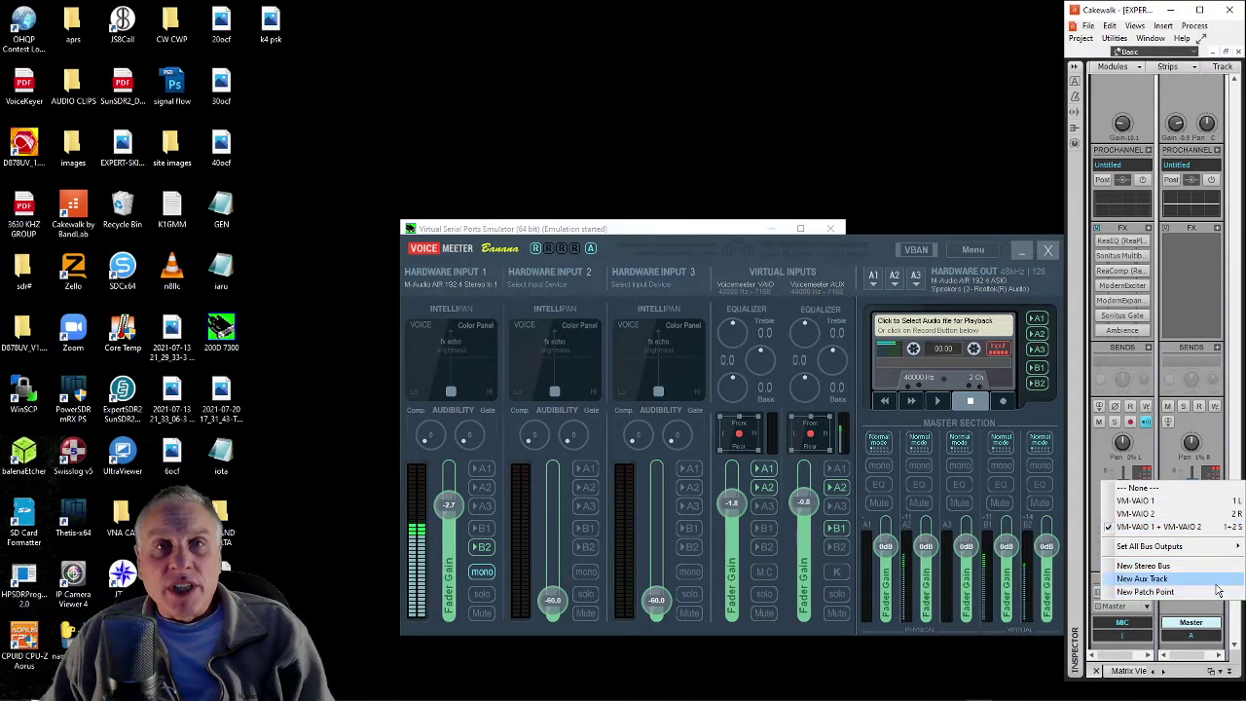
pyautogui.click(1233, 654)
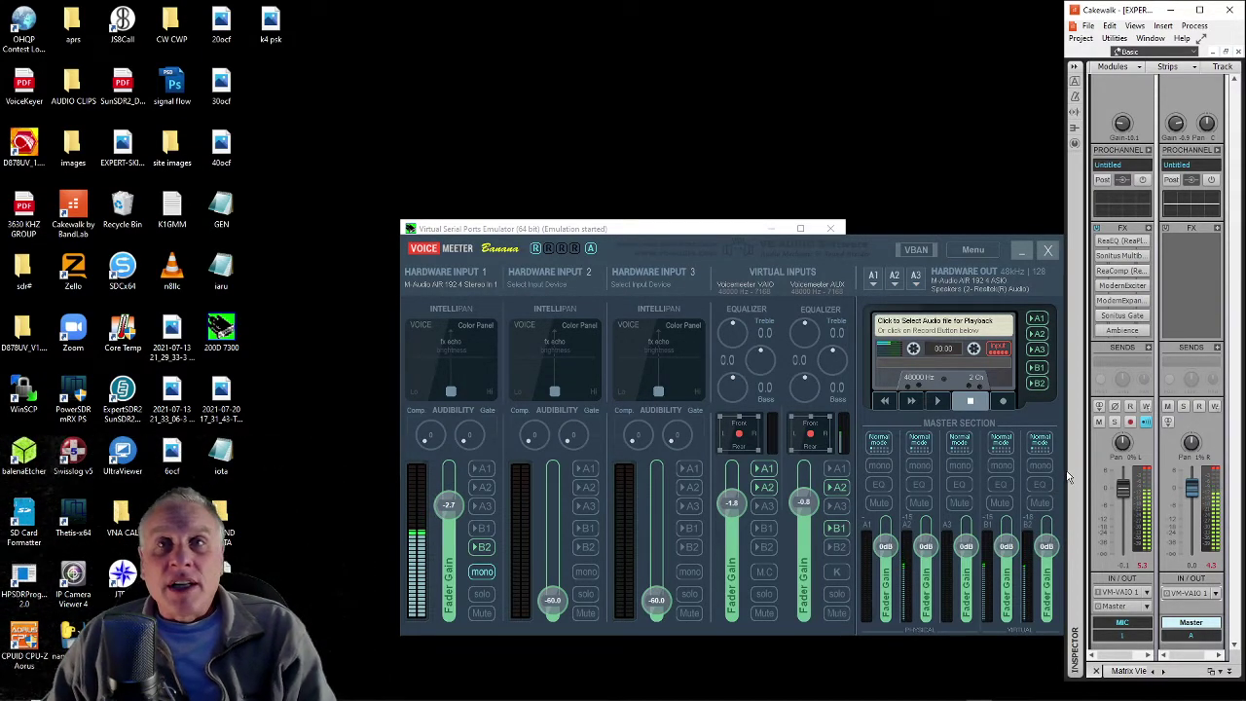
pyautogui.moveTo(146, 696)
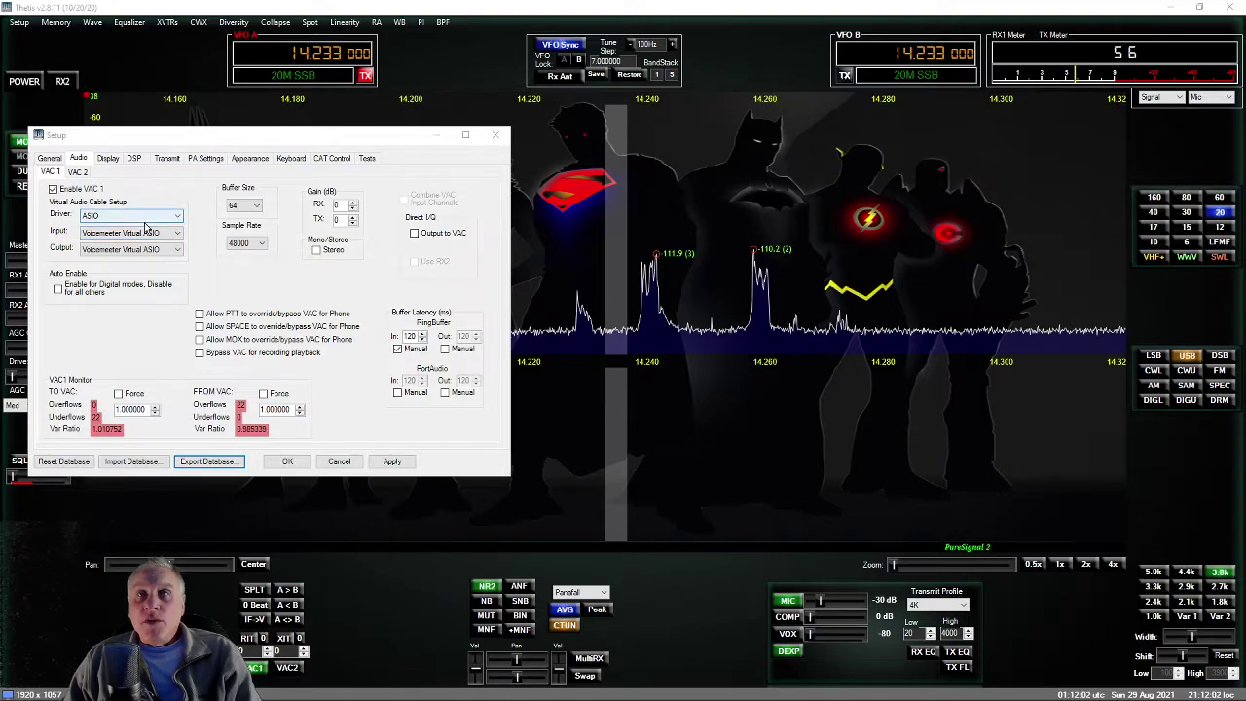
# Set VAC1 to the ASIO driver with Voicemeeter Virtual ASIO input and output, applied and confirmed.
pyautogui.click(176, 220)
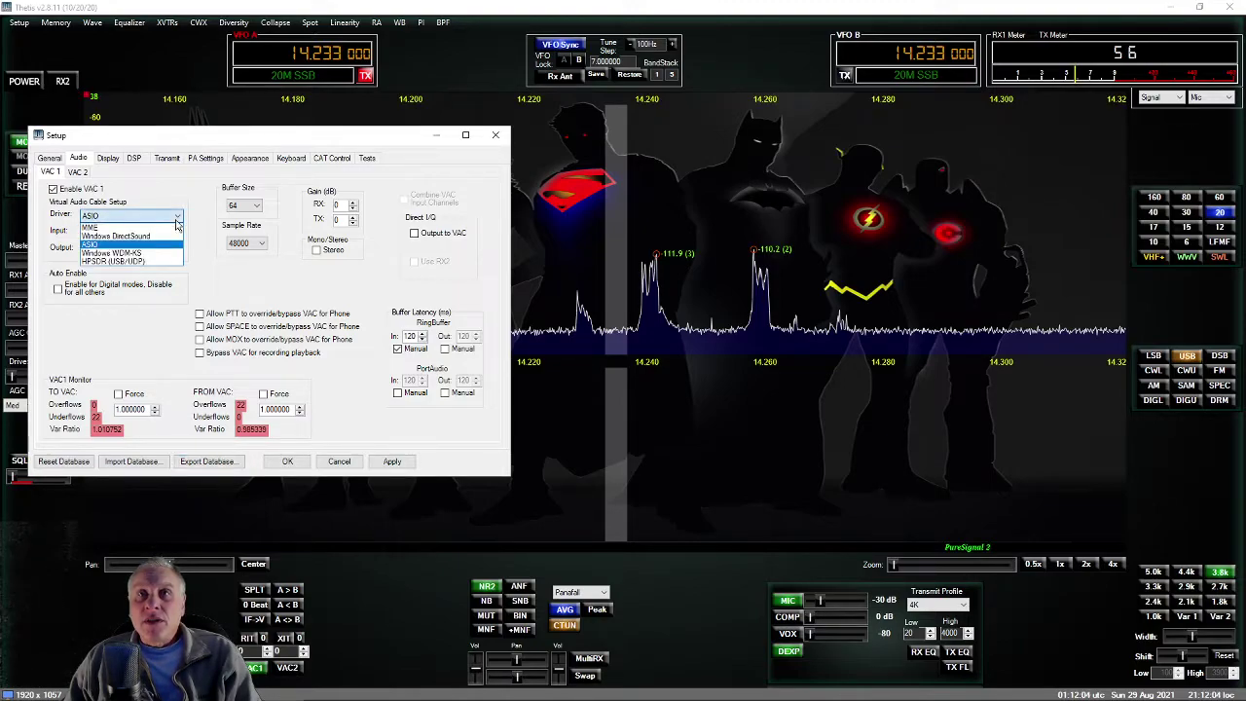
pyautogui.click(126, 245)
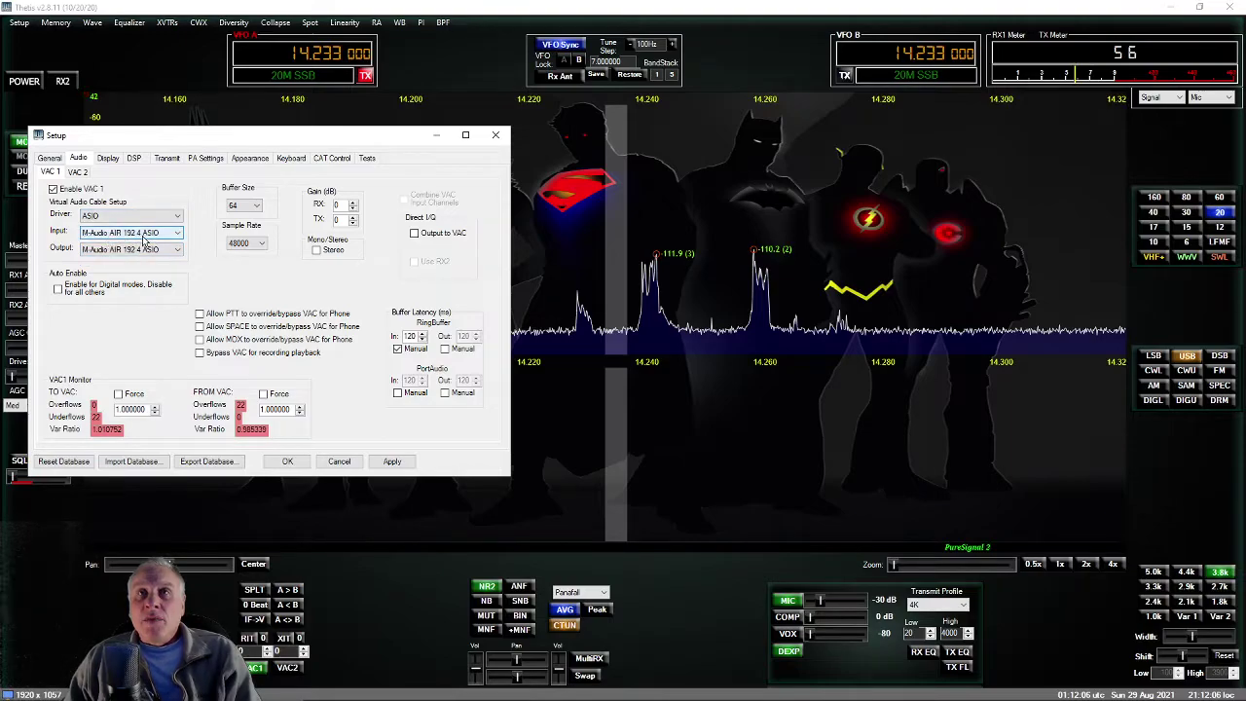
pyautogui.click(179, 239)
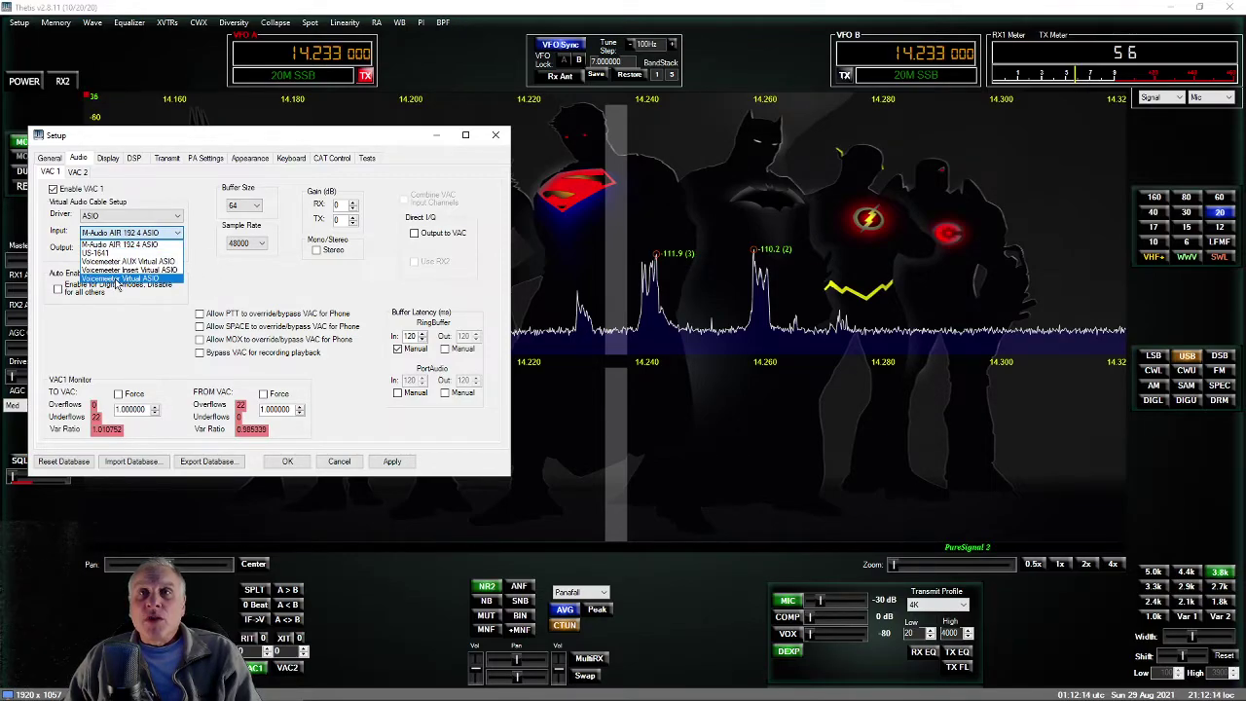
pyautogui.click(116, 279)
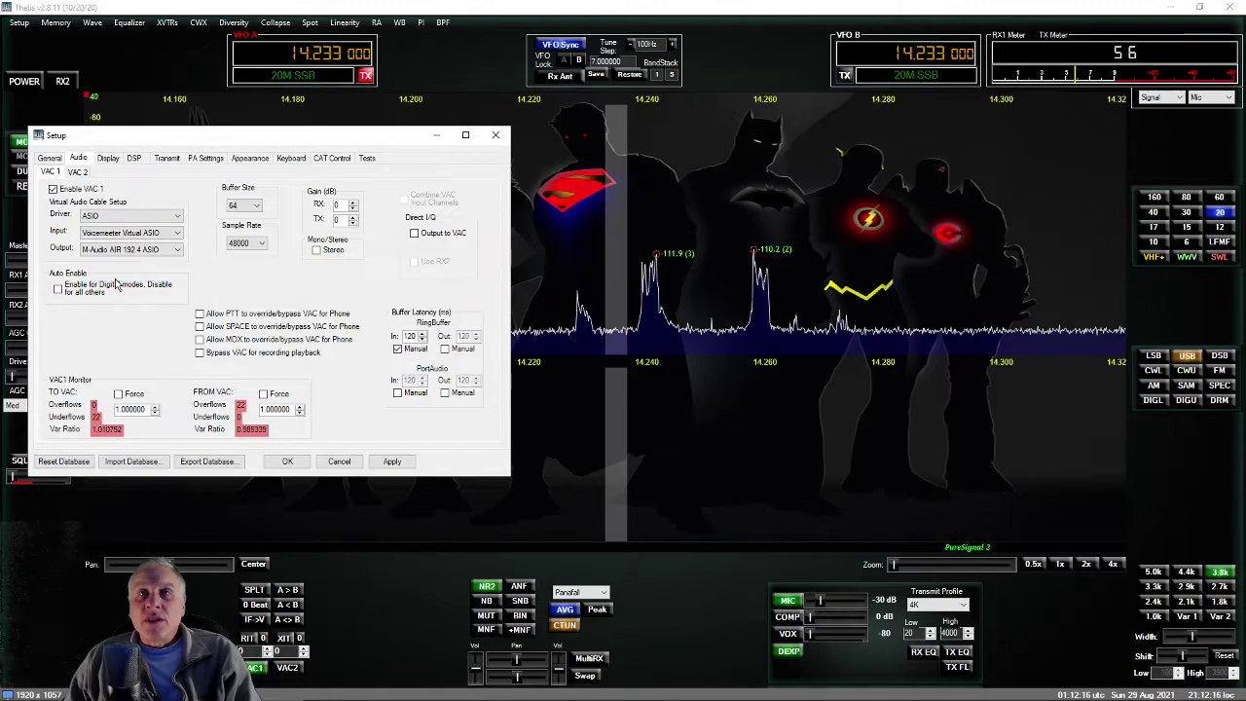
pyautogui.click(177, 250)
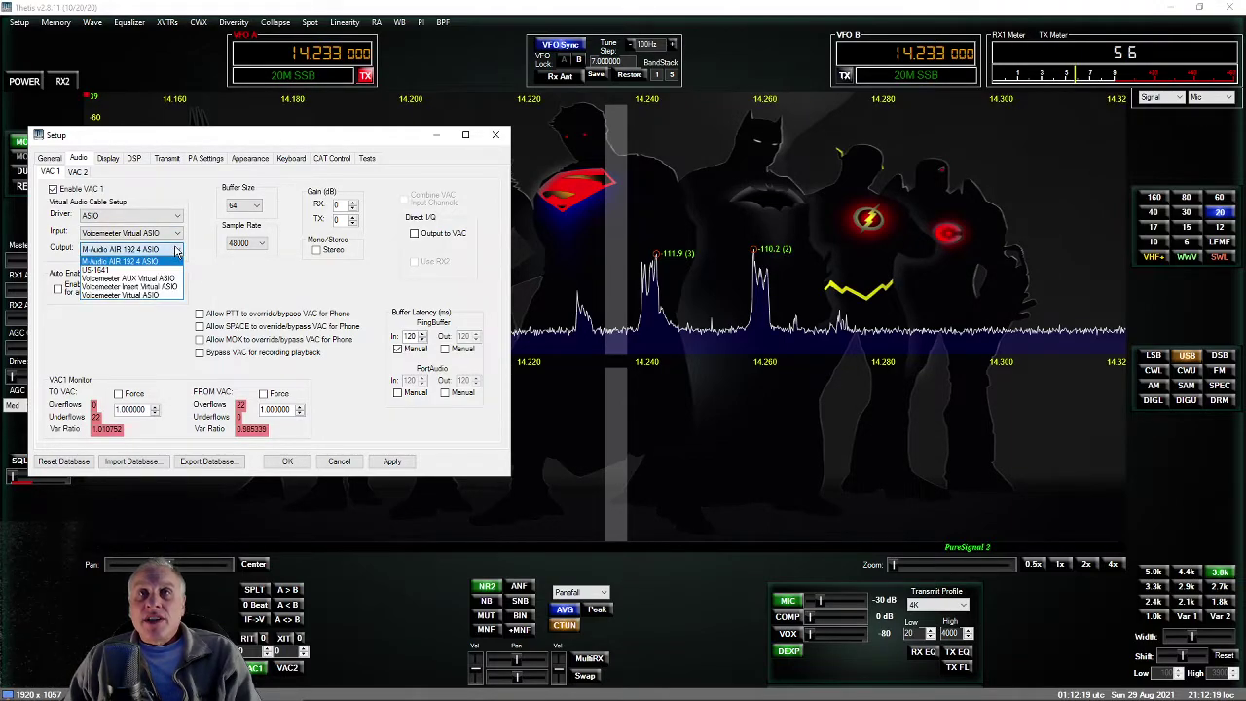
pyautogui.click(144, 295)
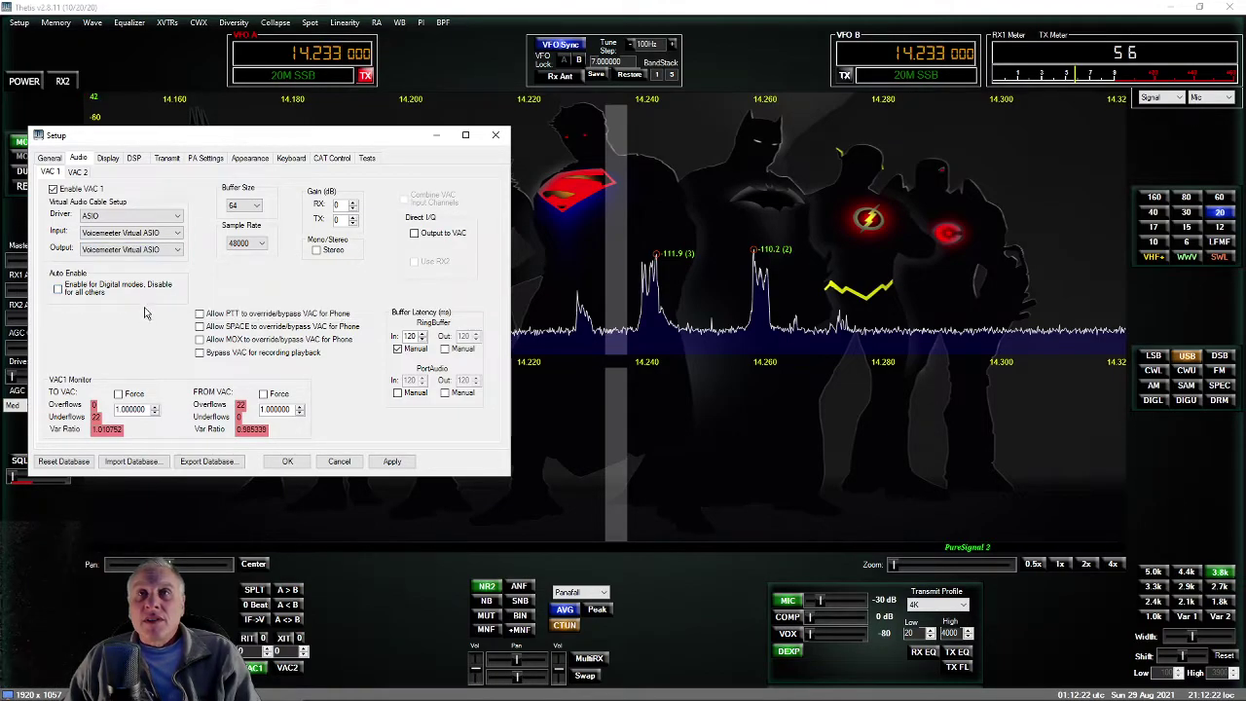
pyautogui.click(392, 460)
pyautogui.click(285, 460)
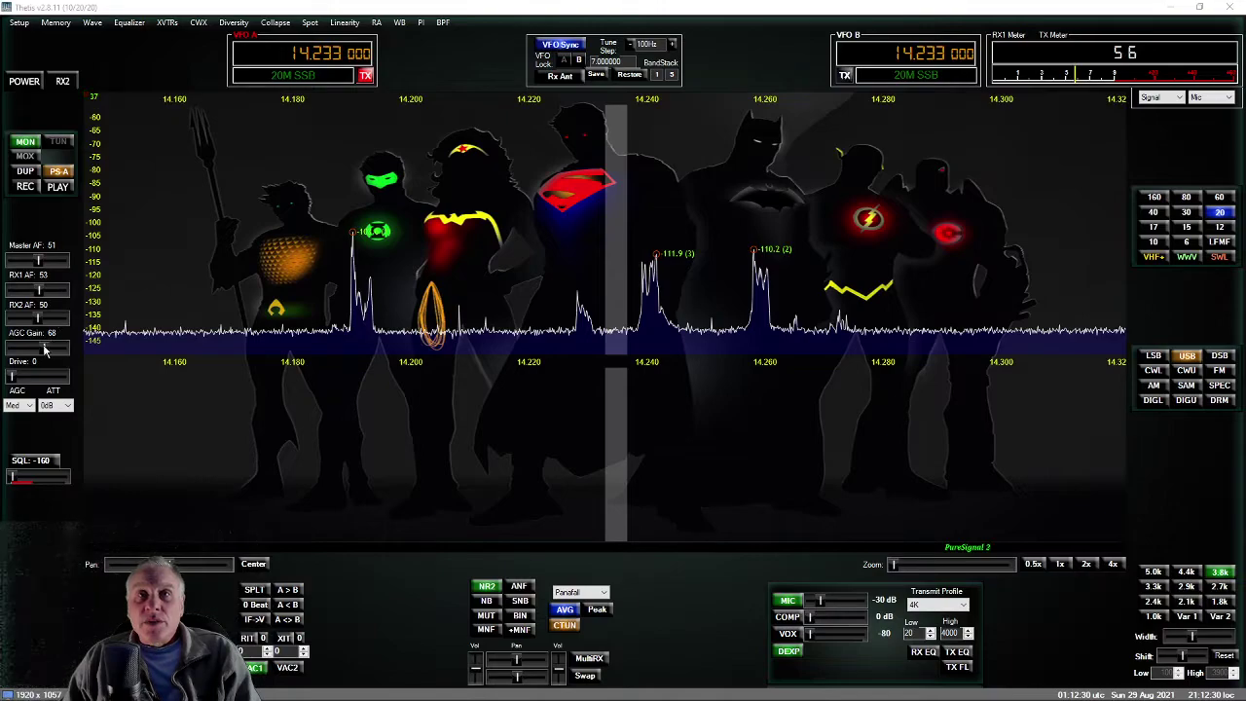
# Set AGC gain to -20, power on the radio and tune VFO A to the 14.258 MHz signal.
pyautogui.moveTo(45, 348); pyautogui.dragTo(8, 348)
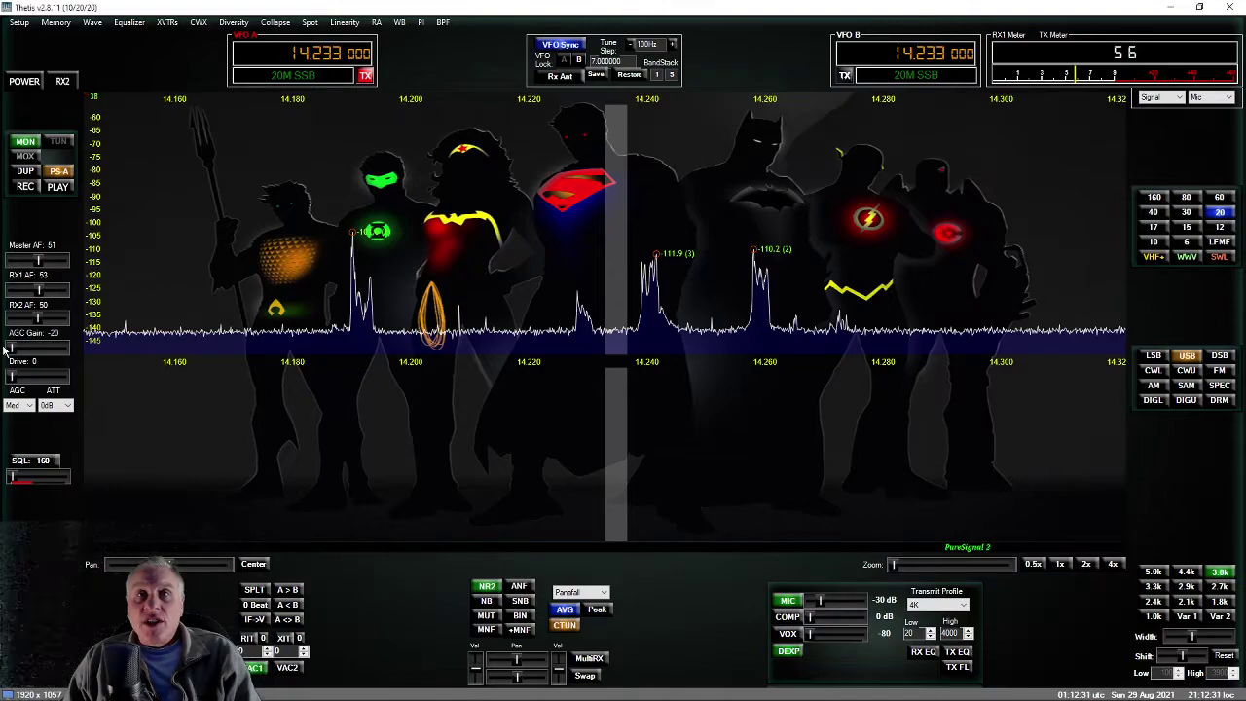
pyautogui.click(26, 83)
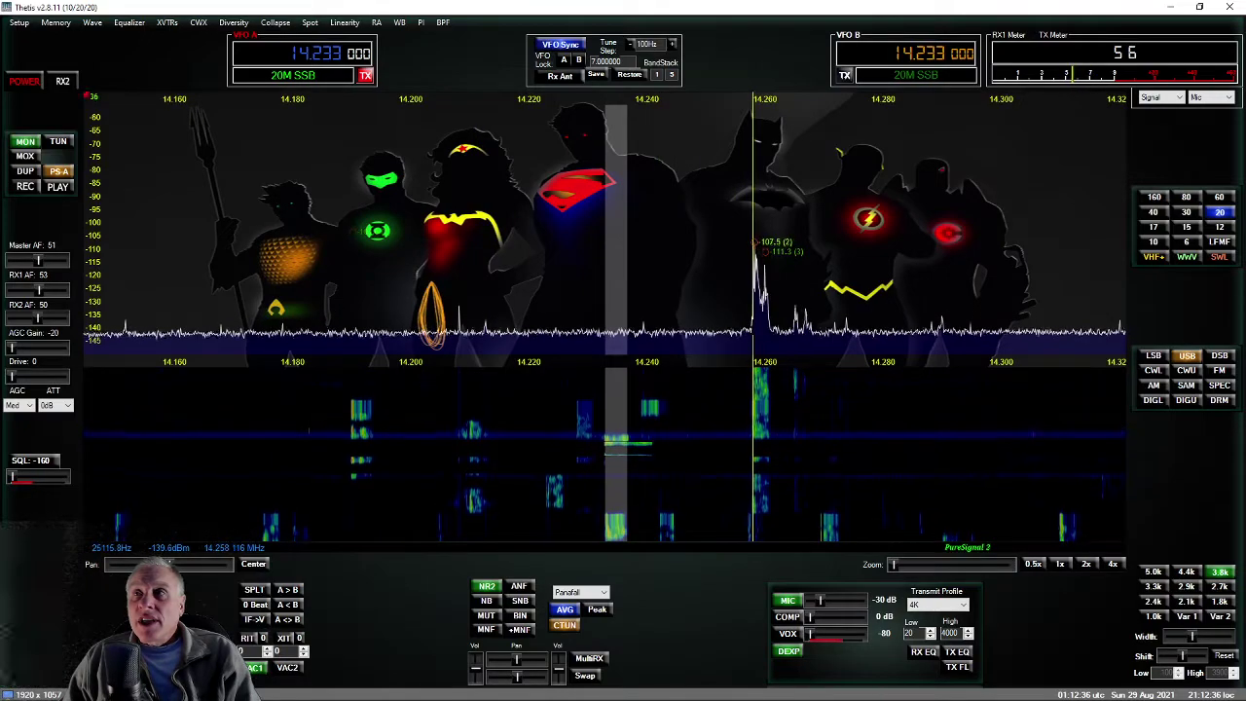
pyautogui.click(754, 248)
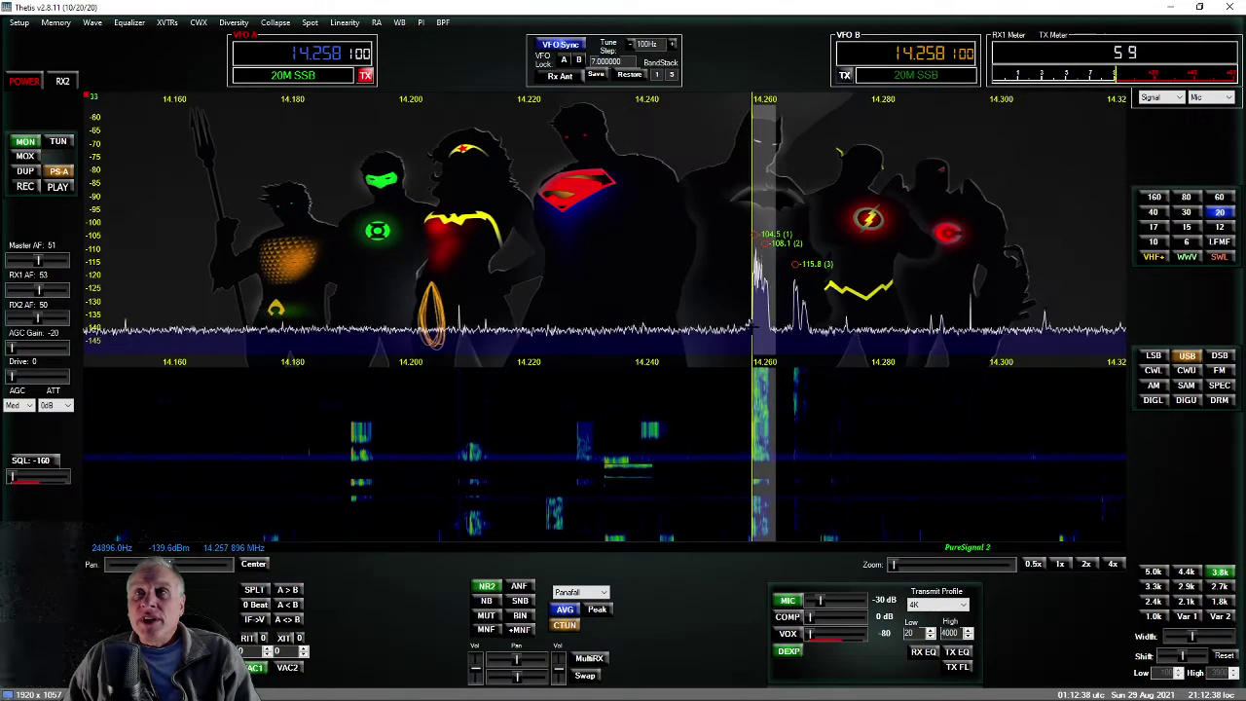
# Raise the AGC gain to hear the signal better, then bring it back to -20.
pyautogui.scroll(-1, 755, 249)
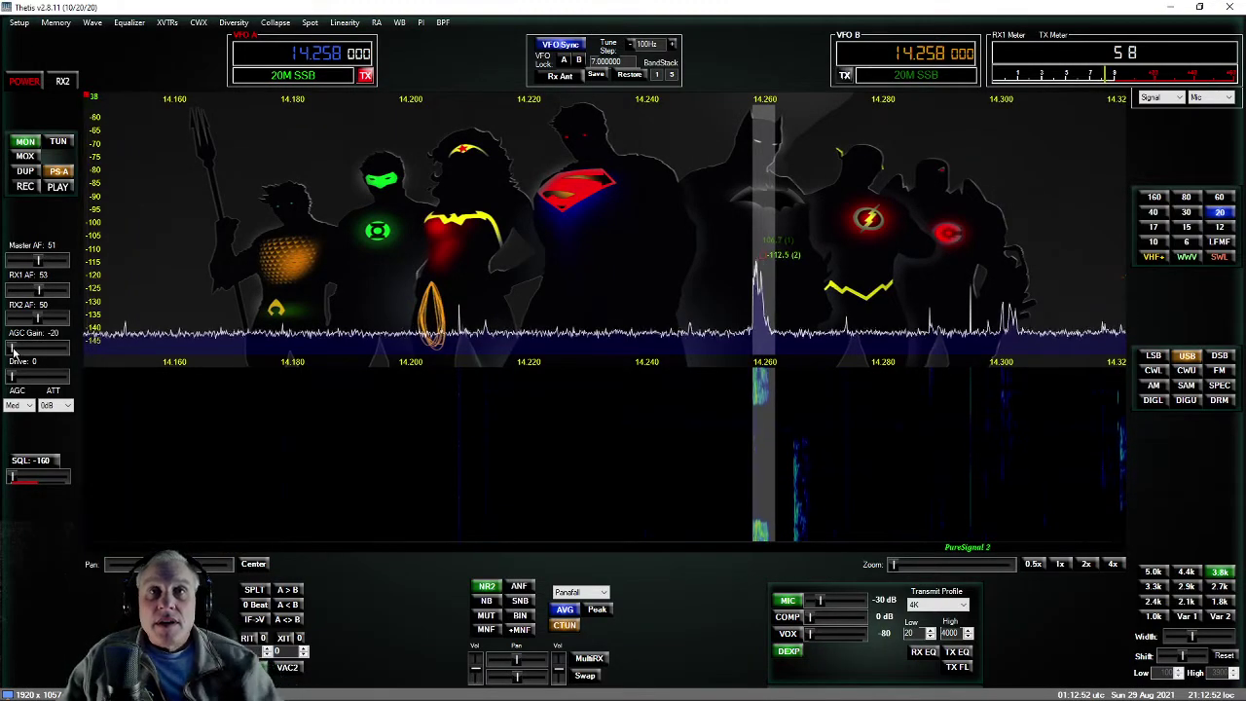
pyautogui.moveTo(12, 350); pyautogui.dragTo(53, 359)
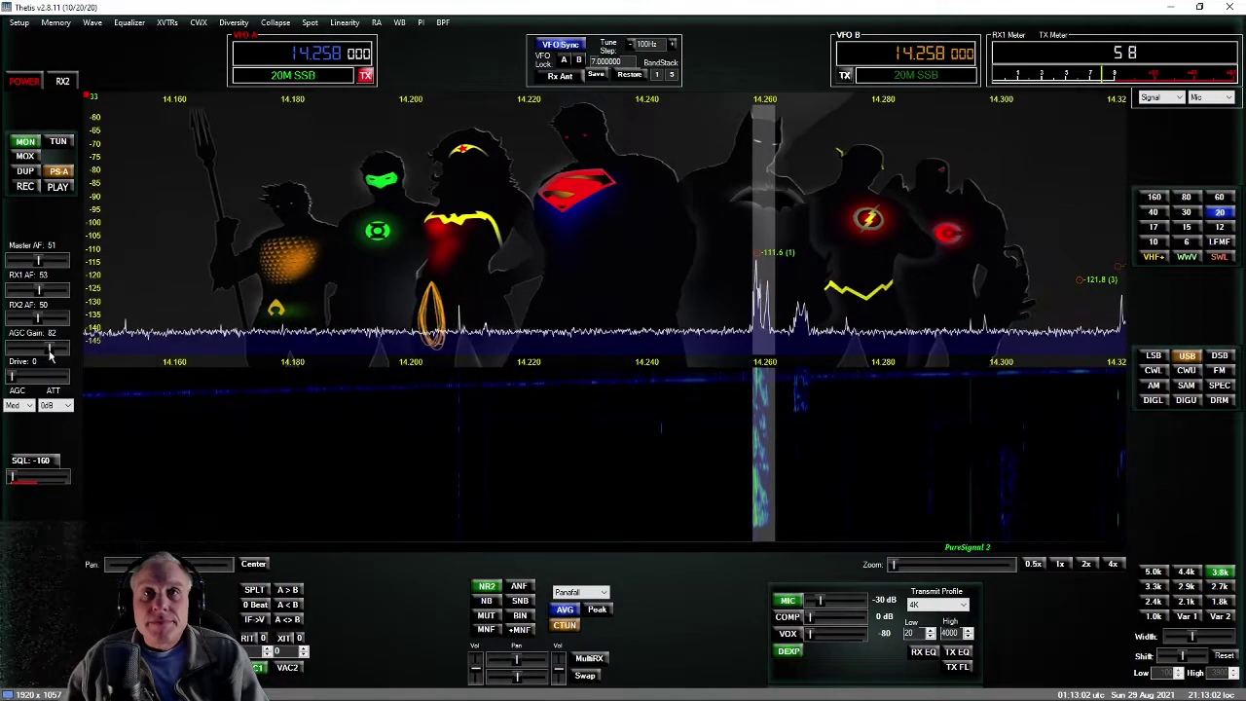
pyautogui.moveTo(51, 358); pyautogui.dragTo(10, 356)
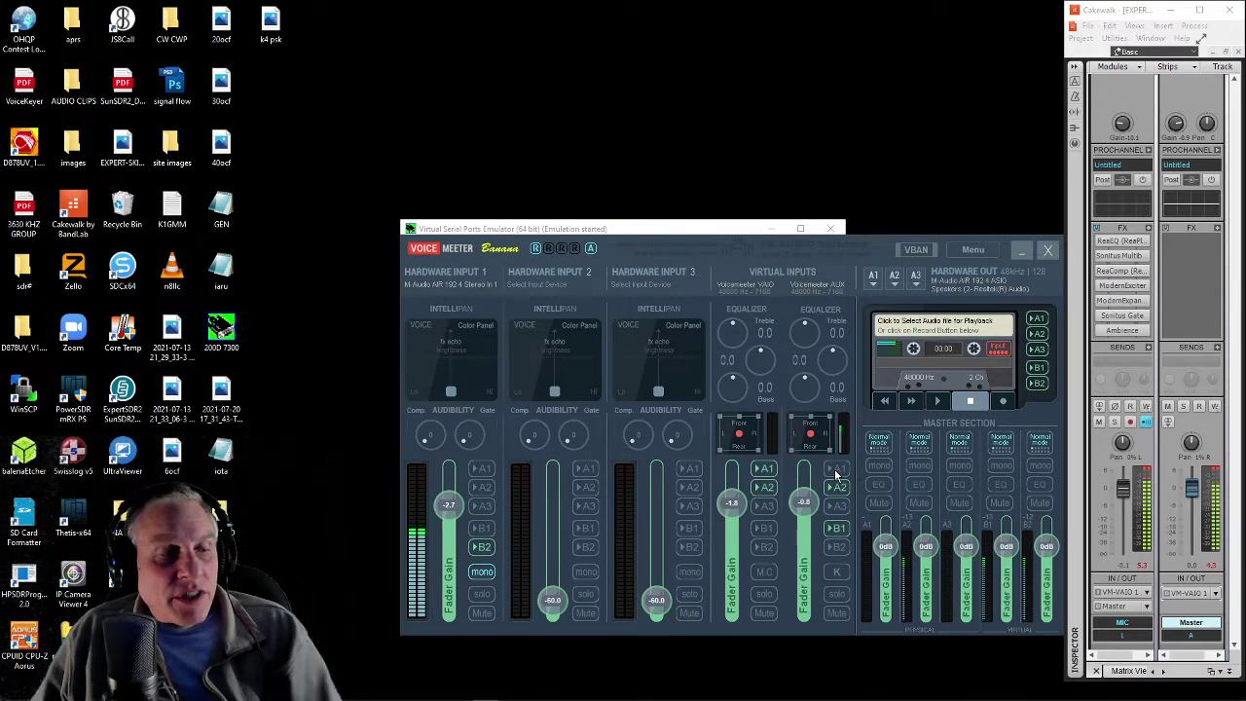
# Briefly route the AUX virtual input strip to bus A1, then remove it from A1.
pyautogui.click(835, 470)
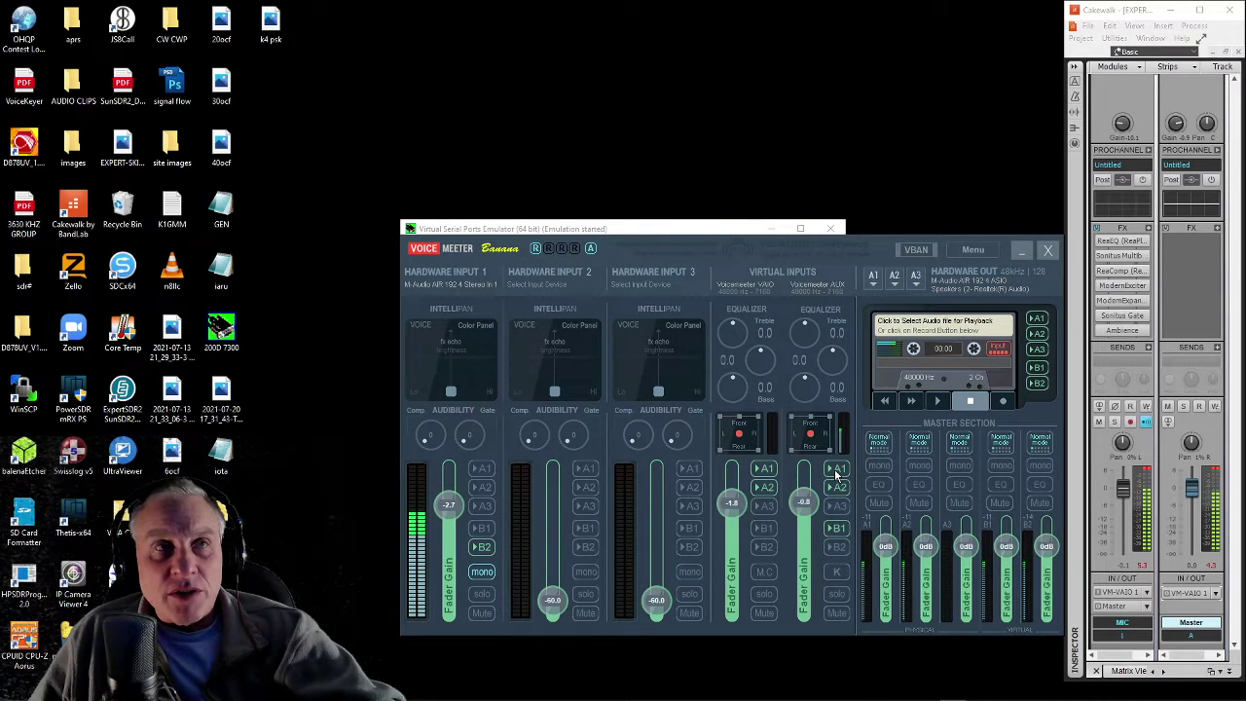
pyautogui.click(836, 472)
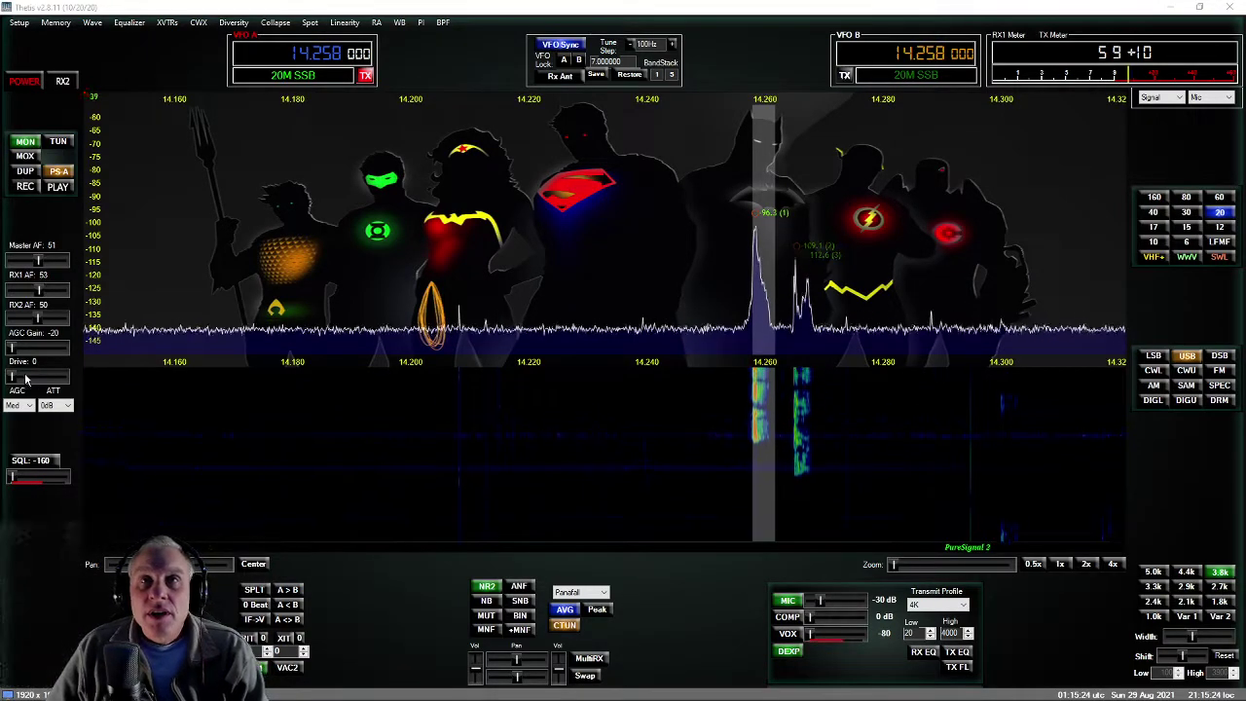
# Tune VFO A via 14.231 700 to 14.228 000 MHz and raise AGC gain to 59.
pyautogui.click(598, 243)
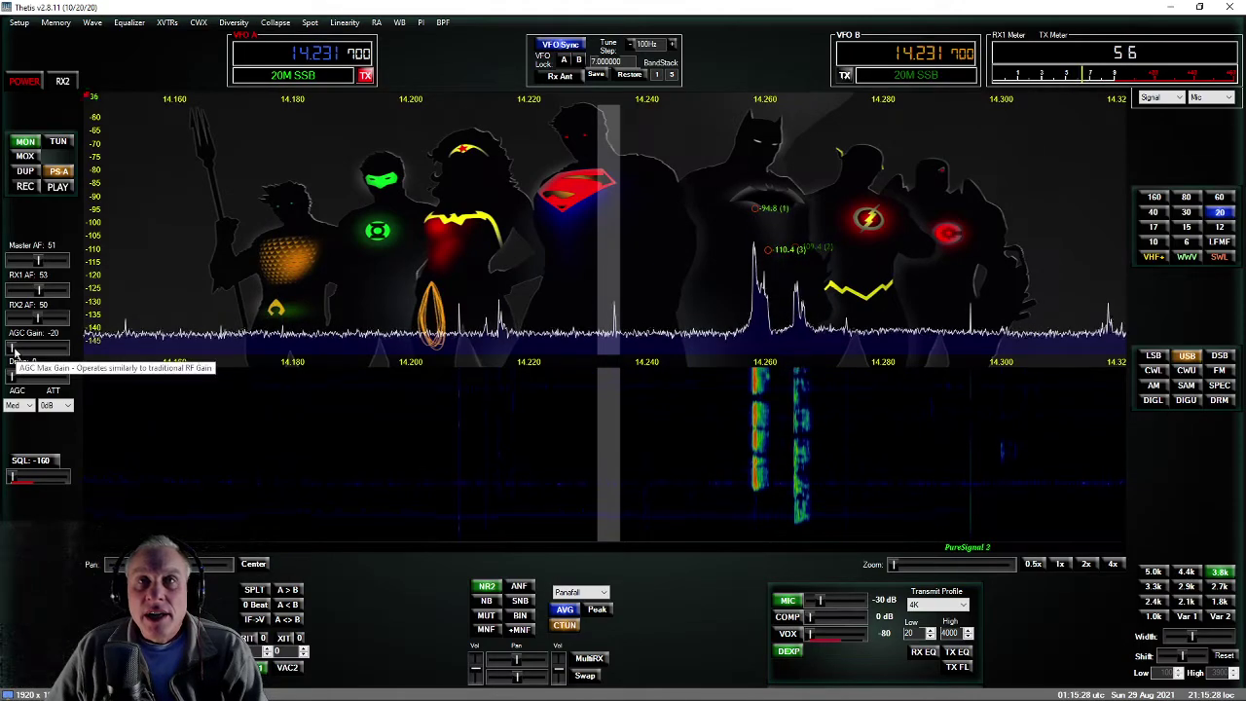
pyautogui.moveTo(14, 349); pyautogui.dragTo(28, 349)
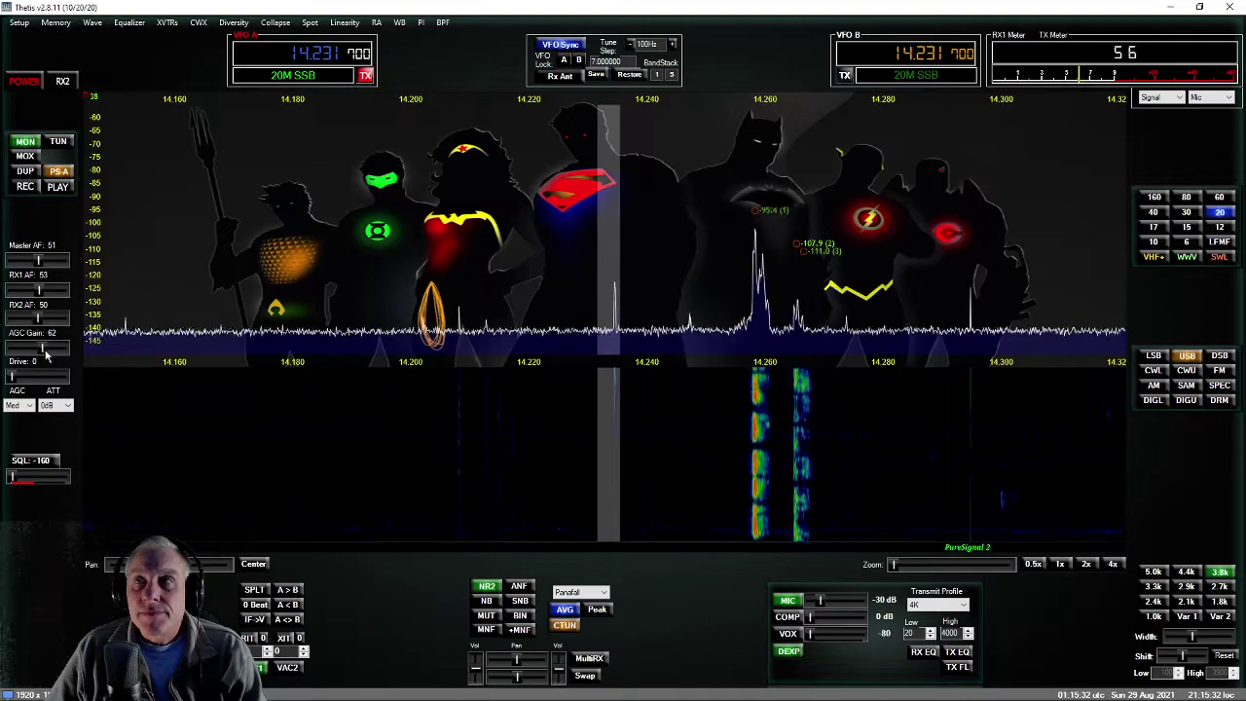
pyautogui.click(576, 243)
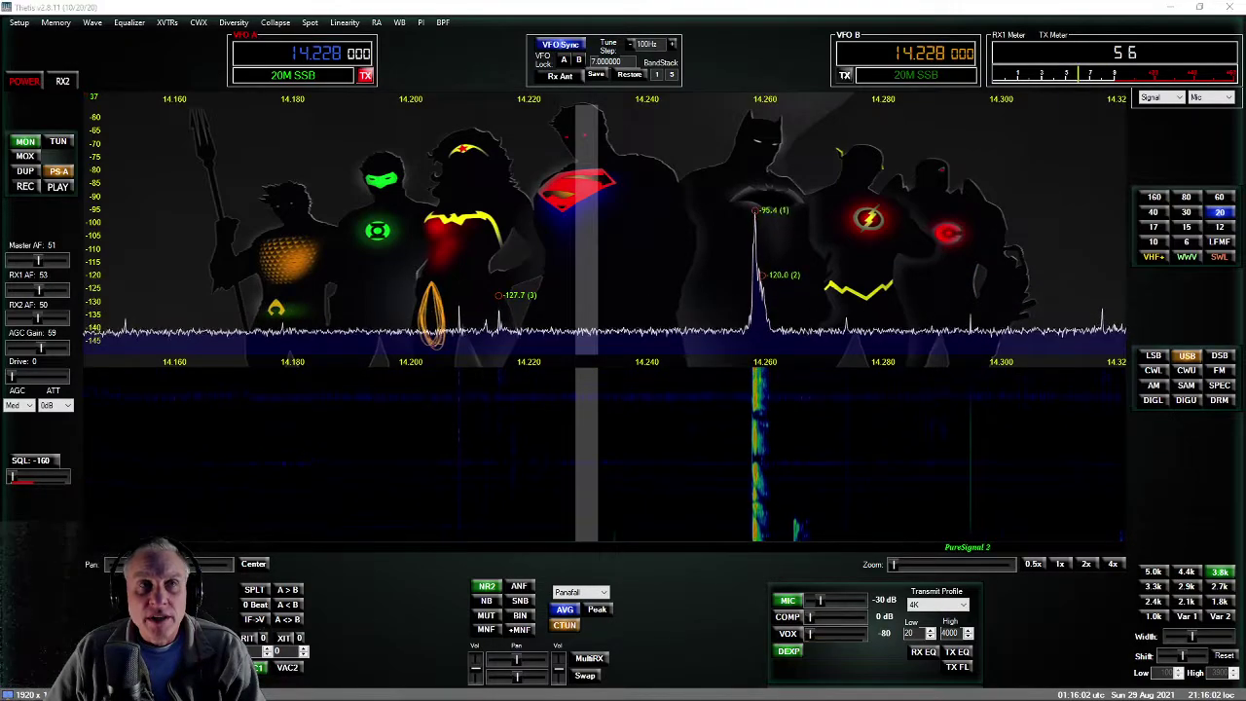
# Key MOX with the space bar for a short test transmission, unkey, and drop AGC gain to -20.
pyautogui.press('space')
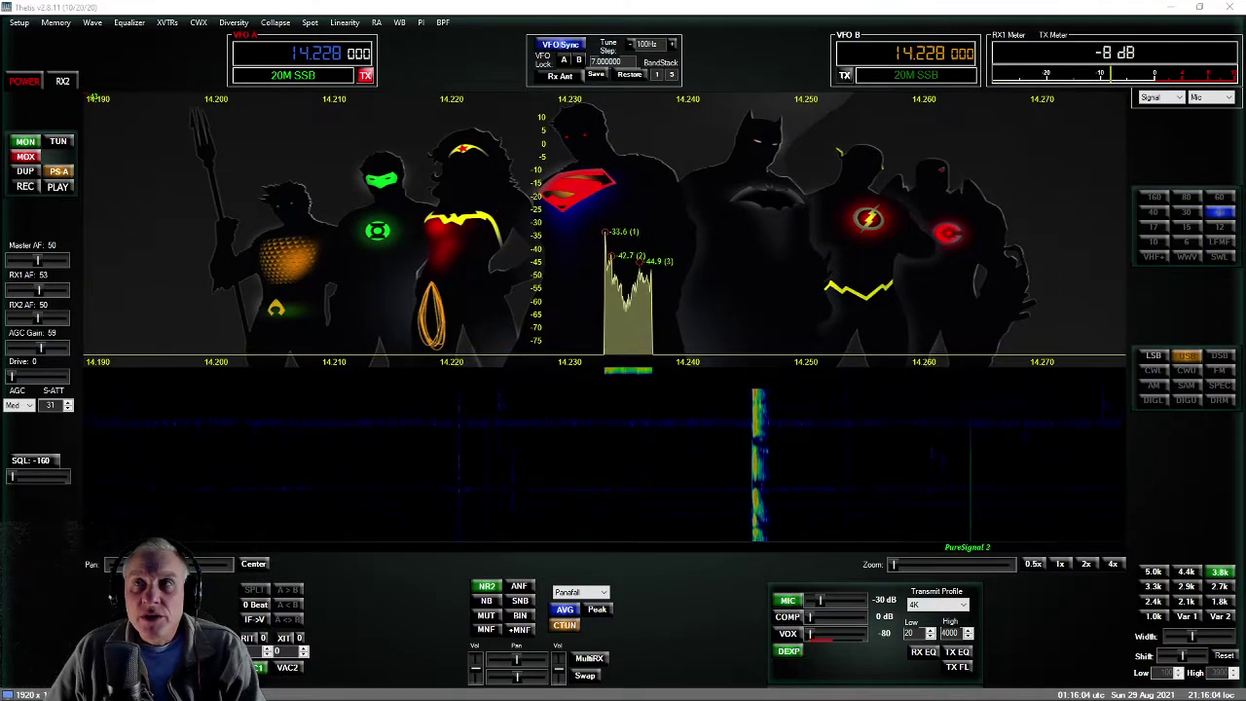
pyautogui.press('space')
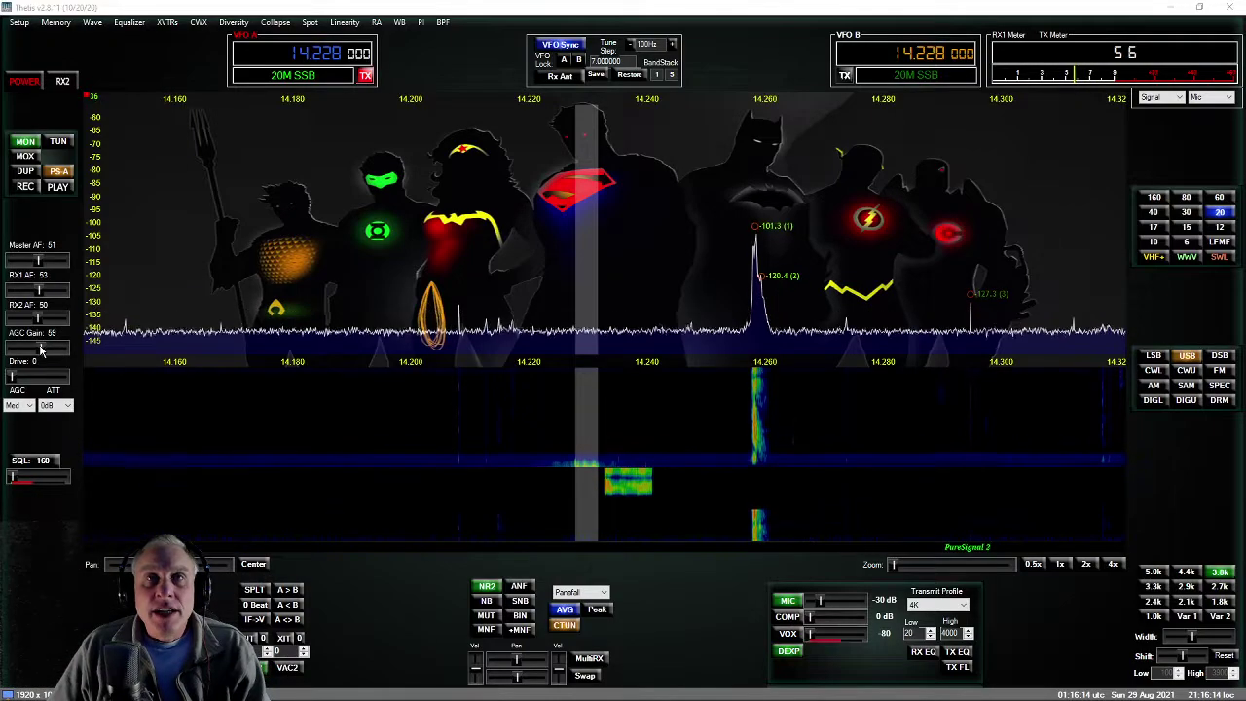
pyautogui.moveTo(39, 348); pyautogui.dragTo(9, 351)
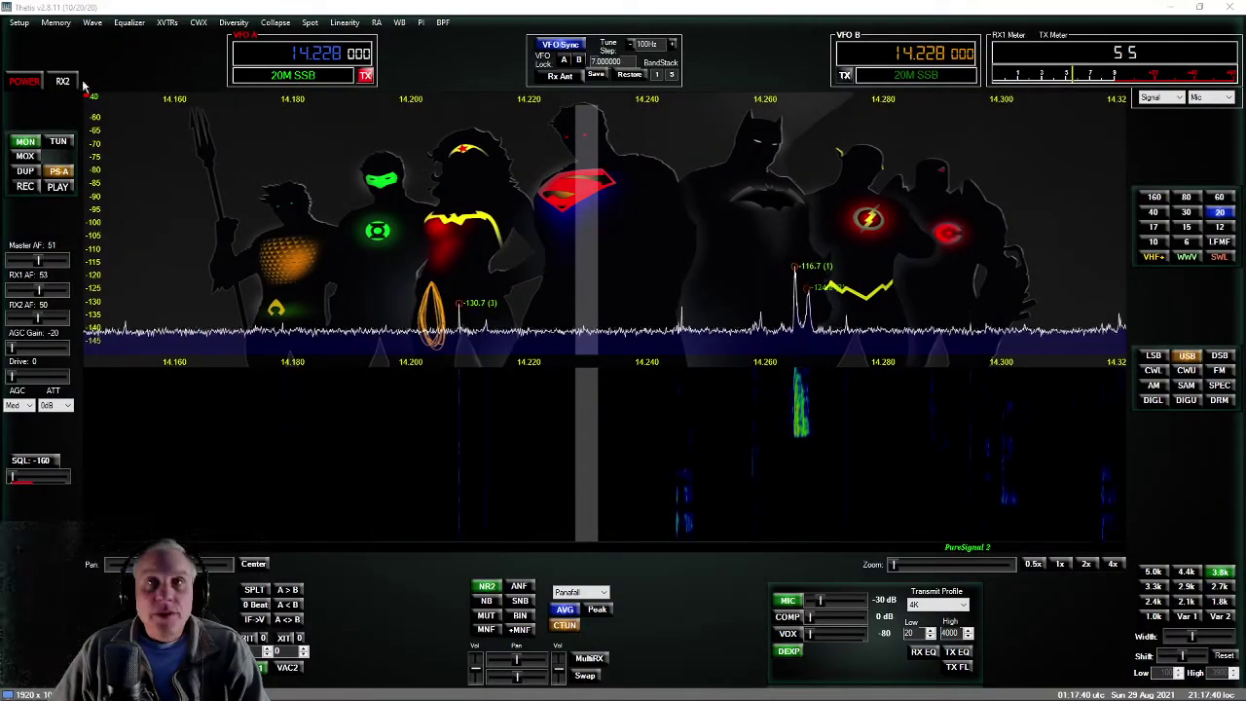
# Turn the radio off with the POWER button, leaving VFO A on 14.228 MHz.
pyautogui.click(24, 82)
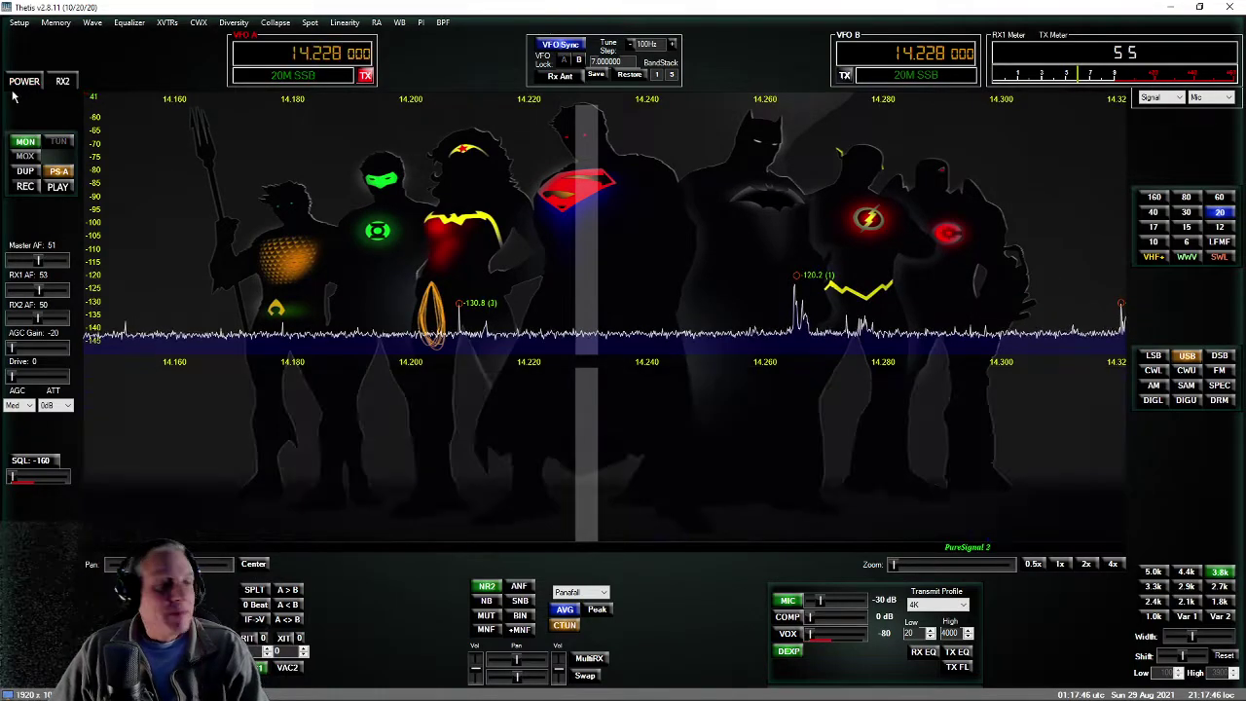